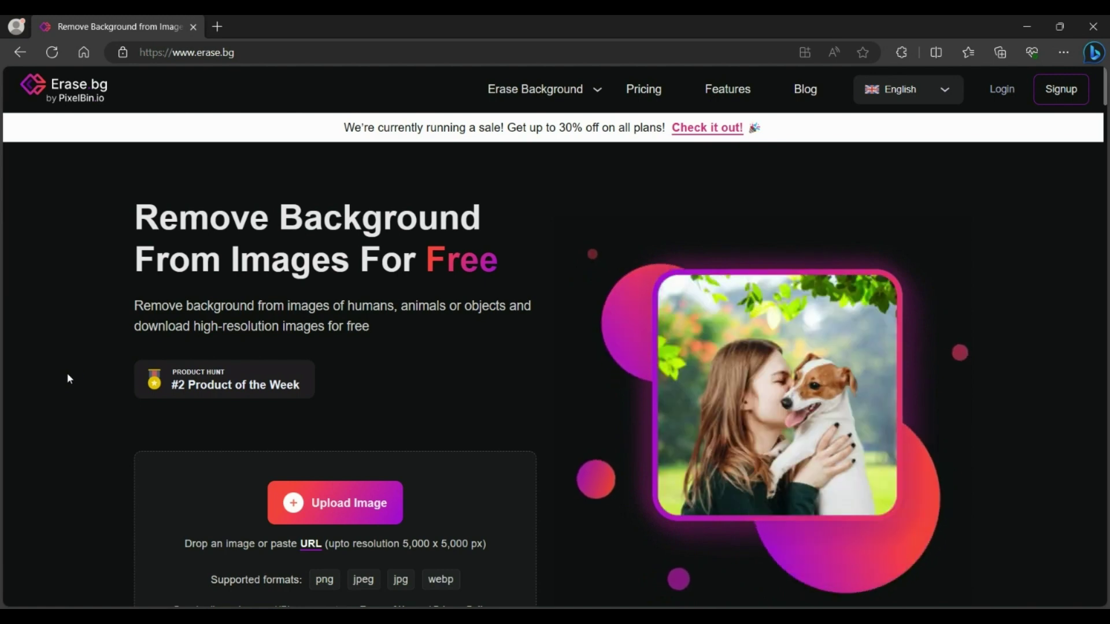
Upload the photo 20230822_171026 from D:\shorts\se_story for background removal and compare the original with the cutout.
left_click(333, 501)
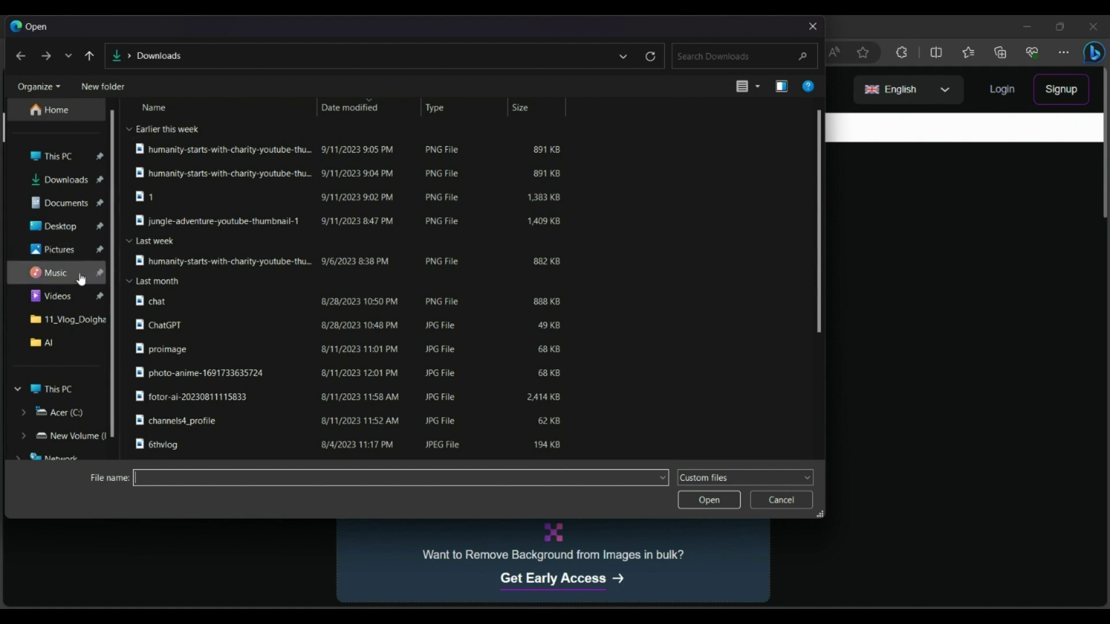
left_click(64, 342)
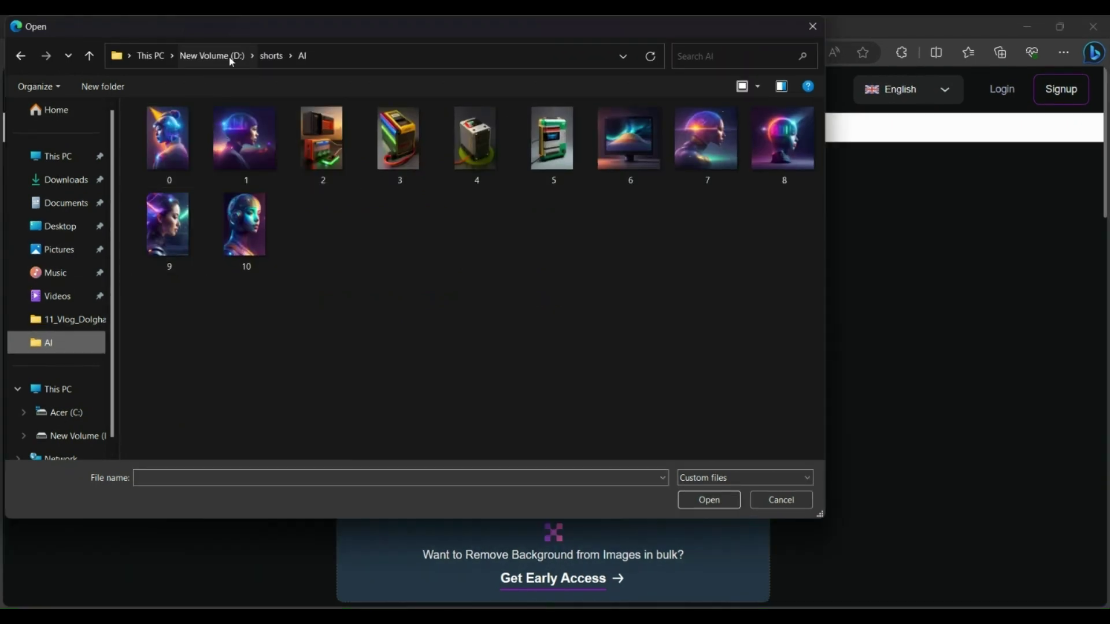
left_click(271, 56)
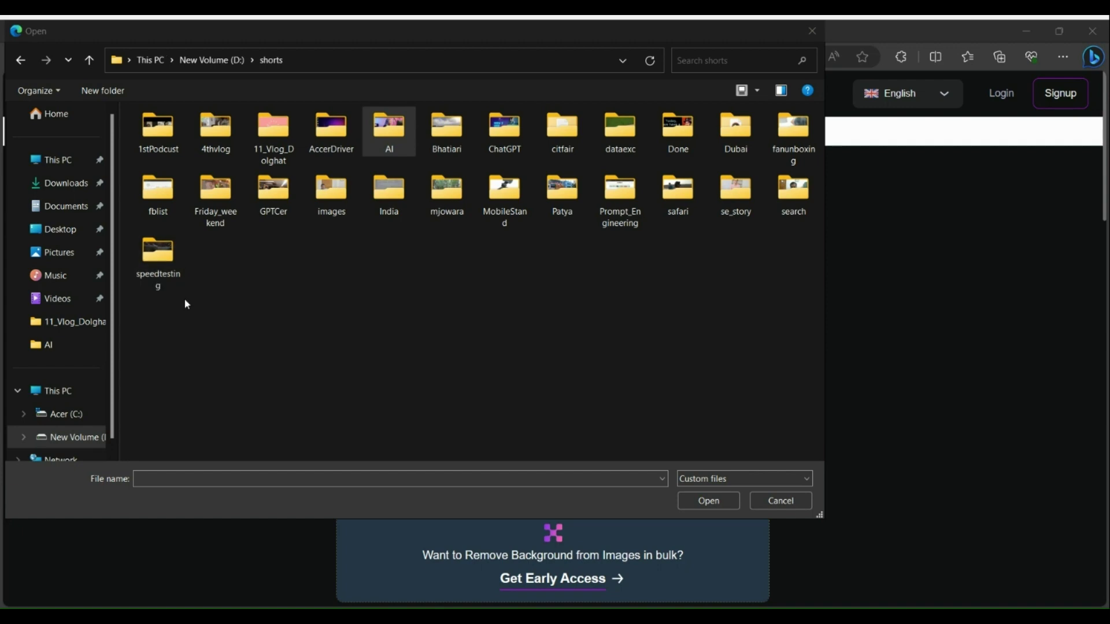
left_click(306, 60)
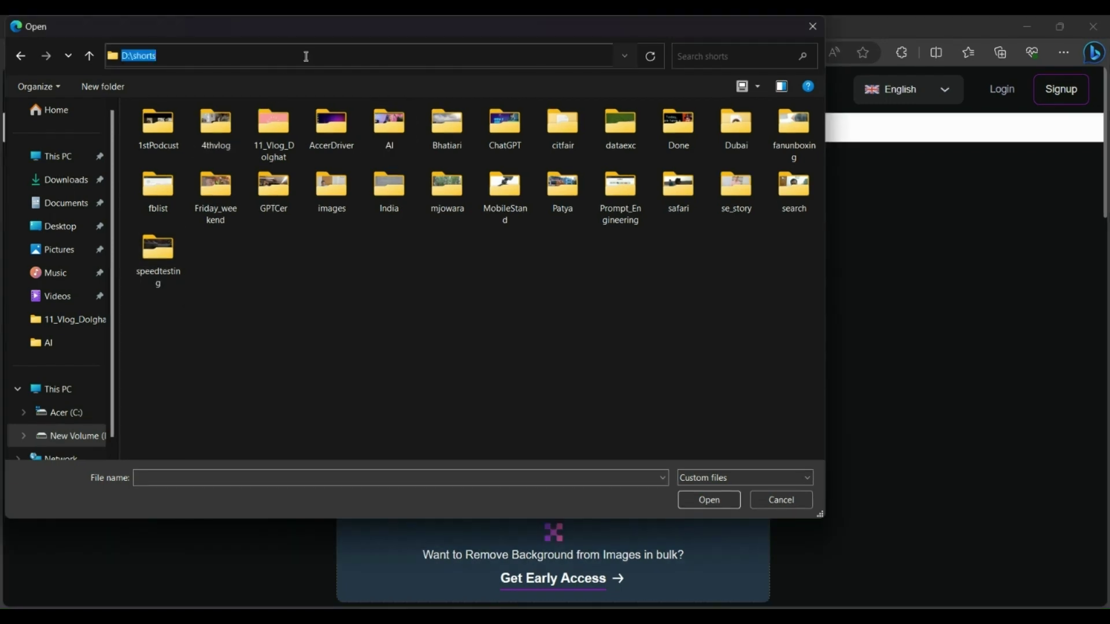
type("D:\\shorts\\se_story")
key("Return")
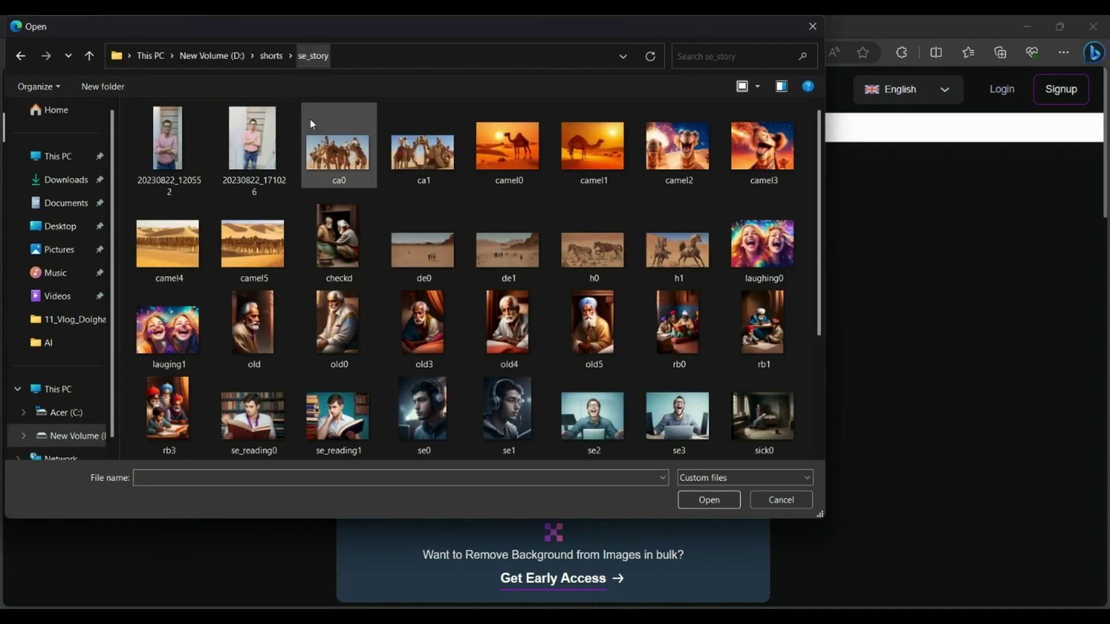
double_click(240, 126)
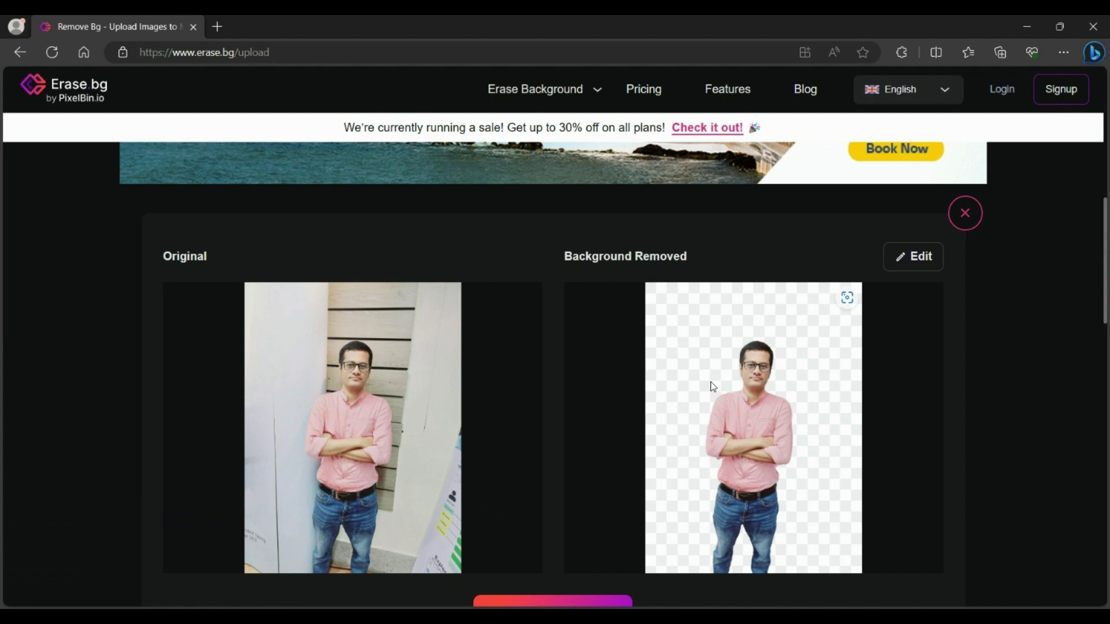
scroll(710, 381, "down", 3)
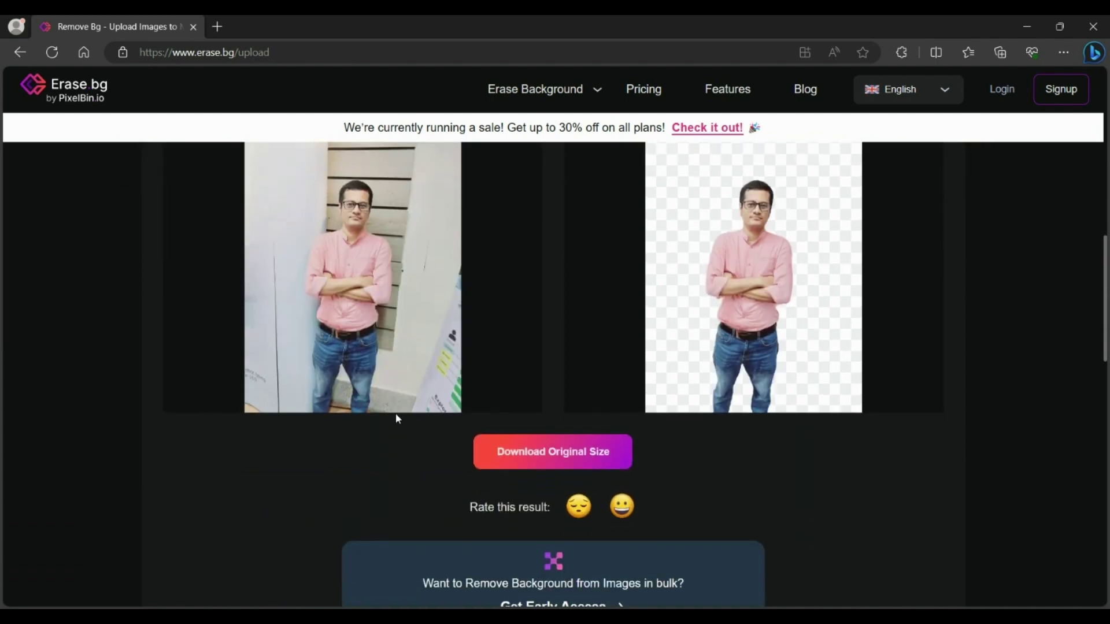
scroll(395, 413, "up", 3)
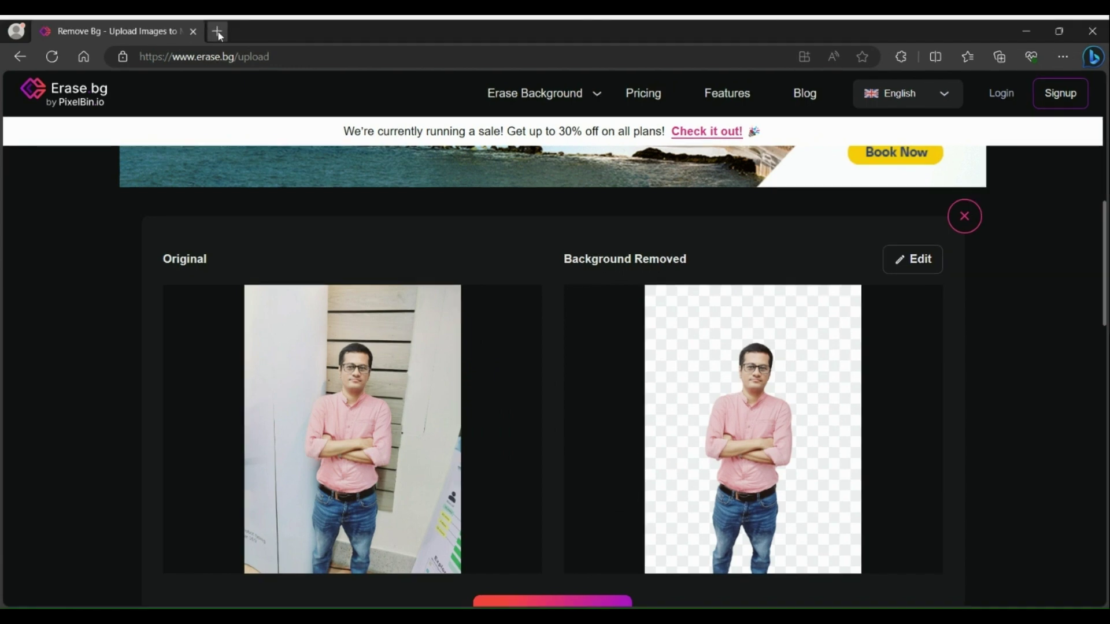
Open remove.bg/upload in a new browser tab and upload the photo 20230822_171026 from the se_story folder.
left_click(218, 26)
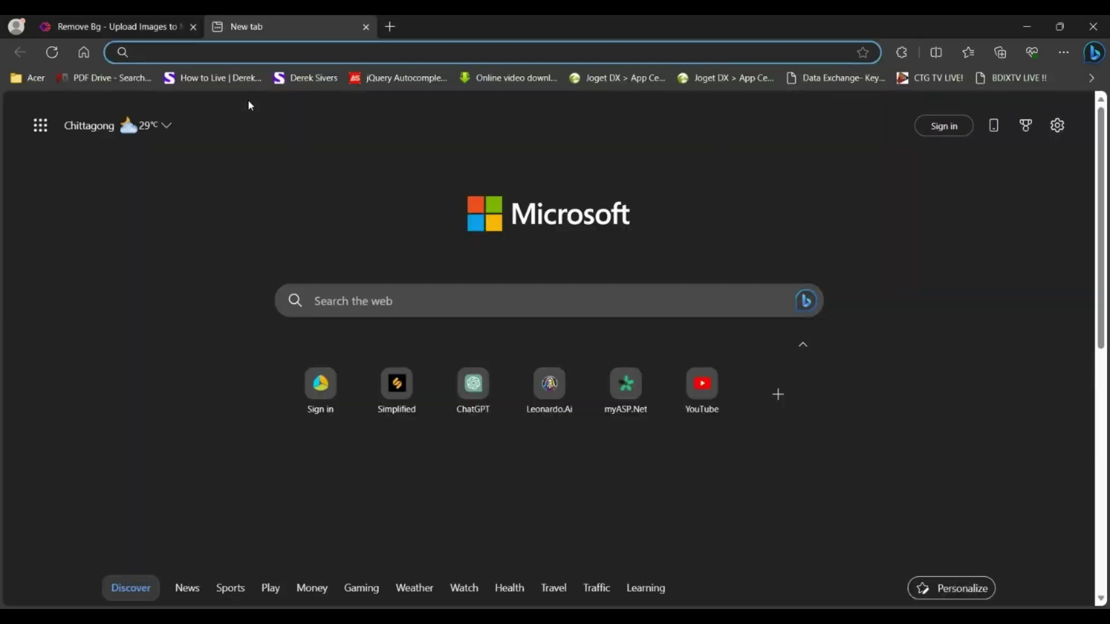
type("re")
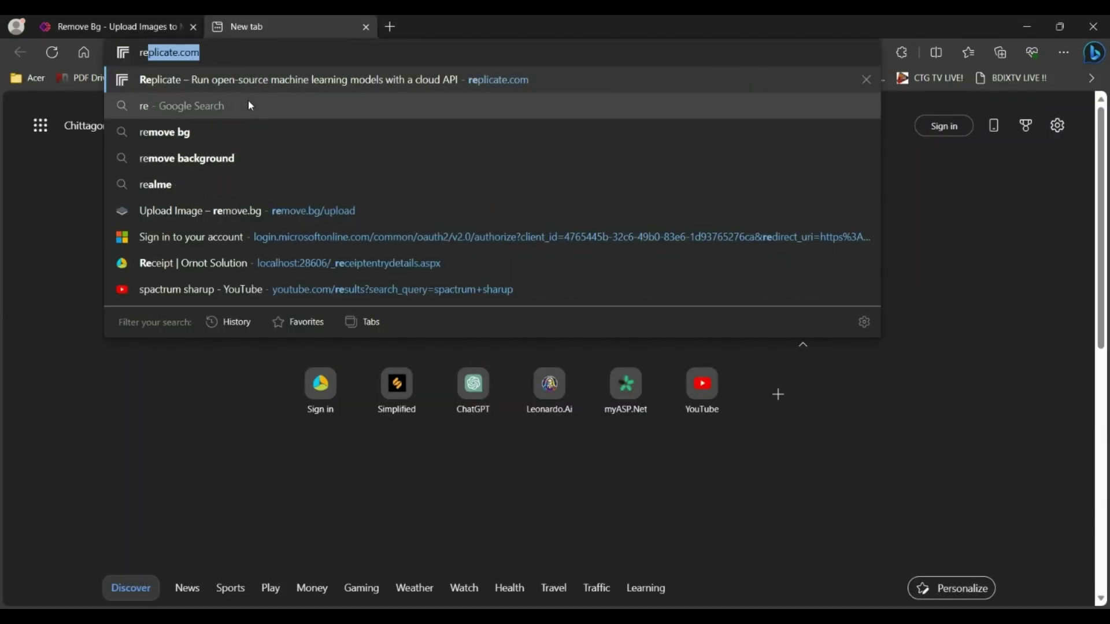
type("mo")
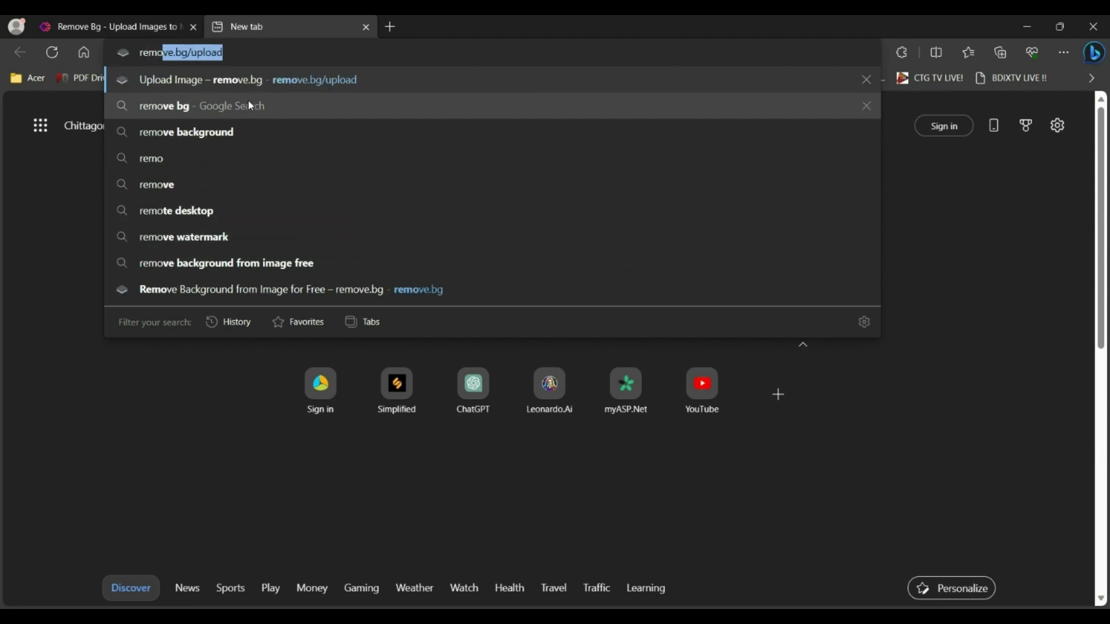
key("Return")
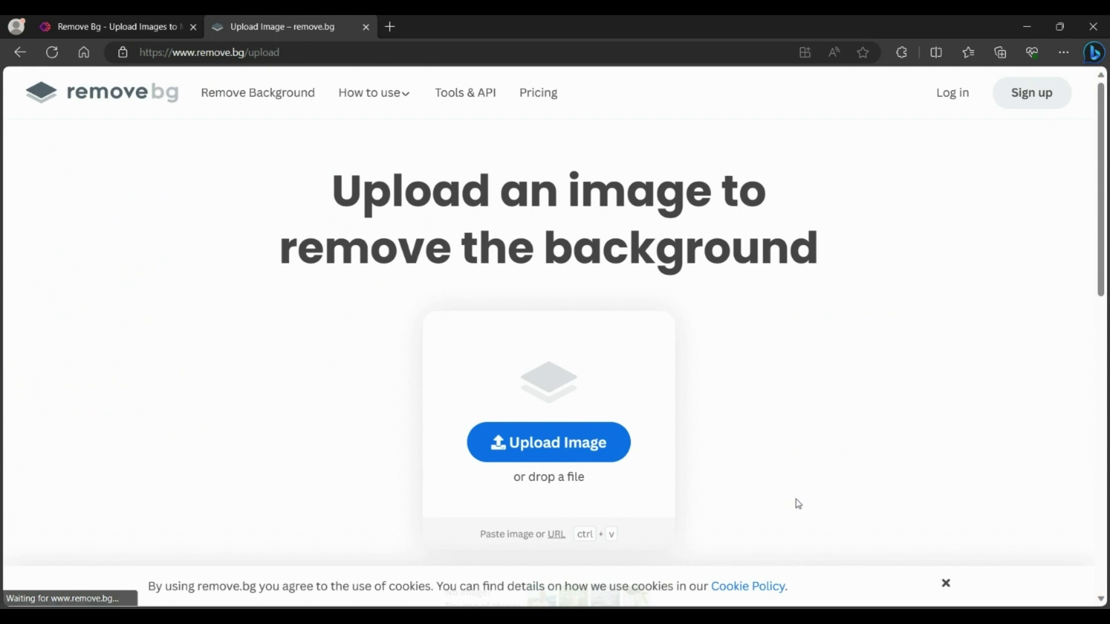
left_click(563, 451)
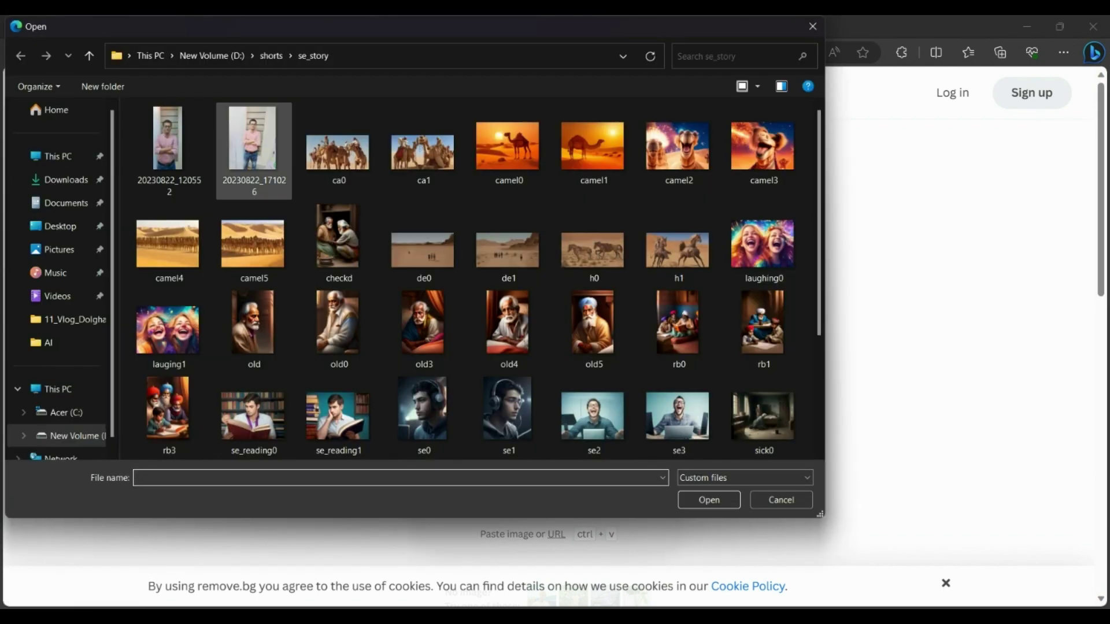
double_click(266, 164)
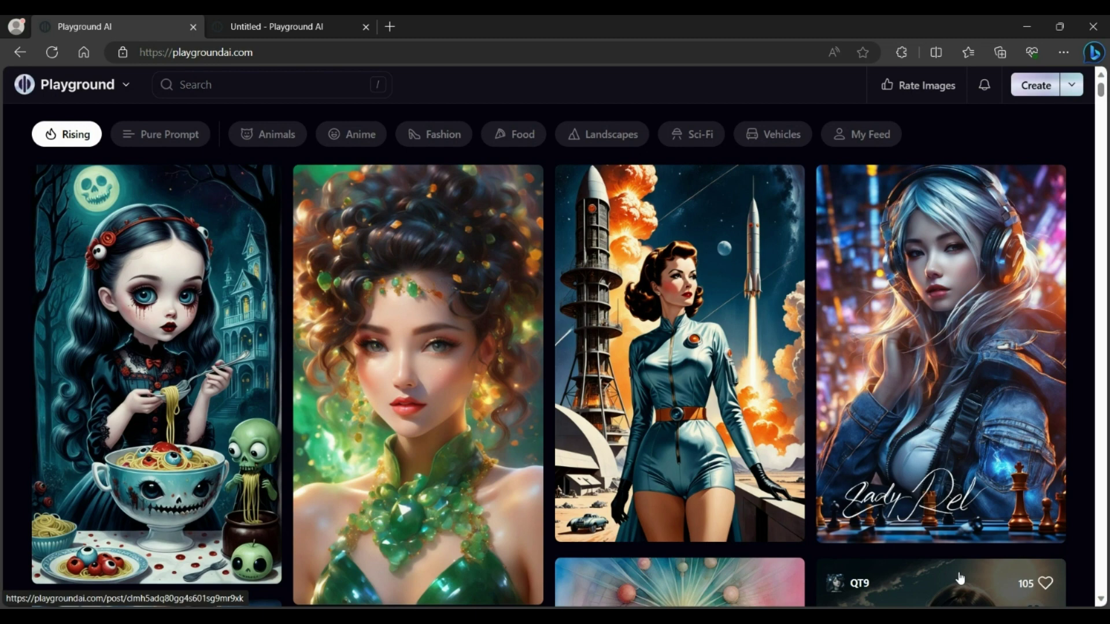
Switch to the untitled Playground AI canvas and resize the generation frame to 600 × 680.
left_click(290, 28)
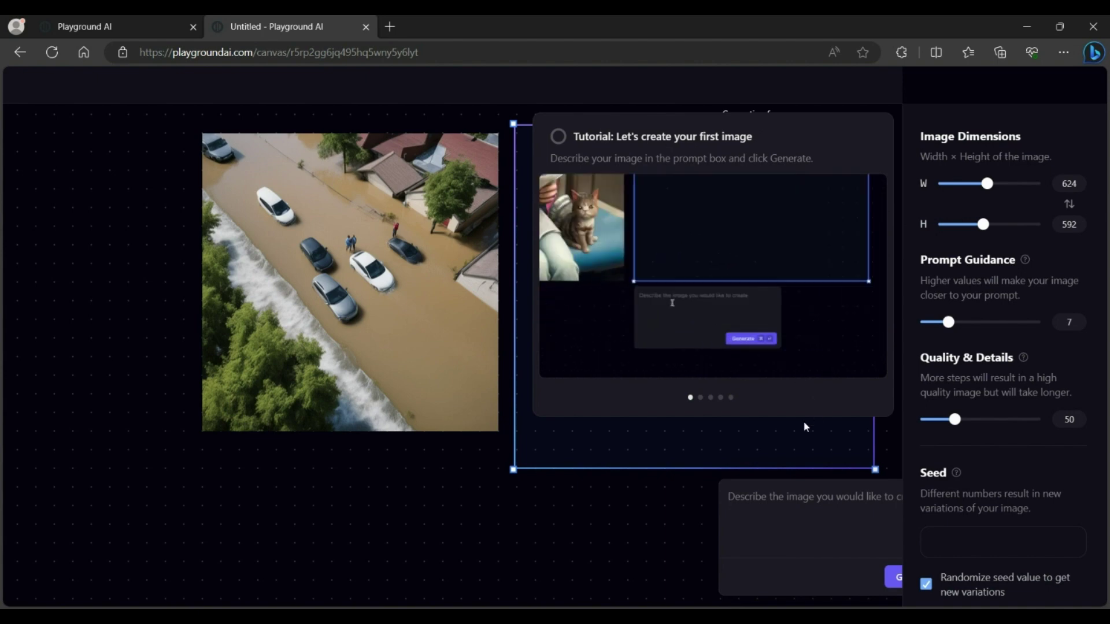
left_click_drag(513, 470, 527, 521)
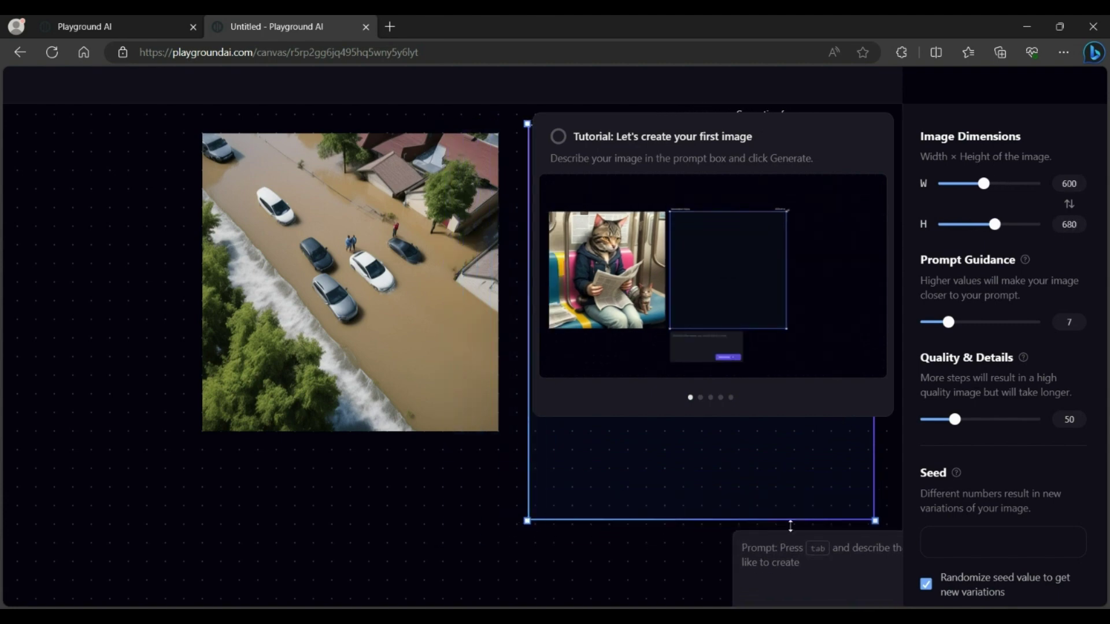
Generate an image on the canvas from the prompt "keyboard and mouse in table" and inspect the generated picture.
left_click(771, 563)
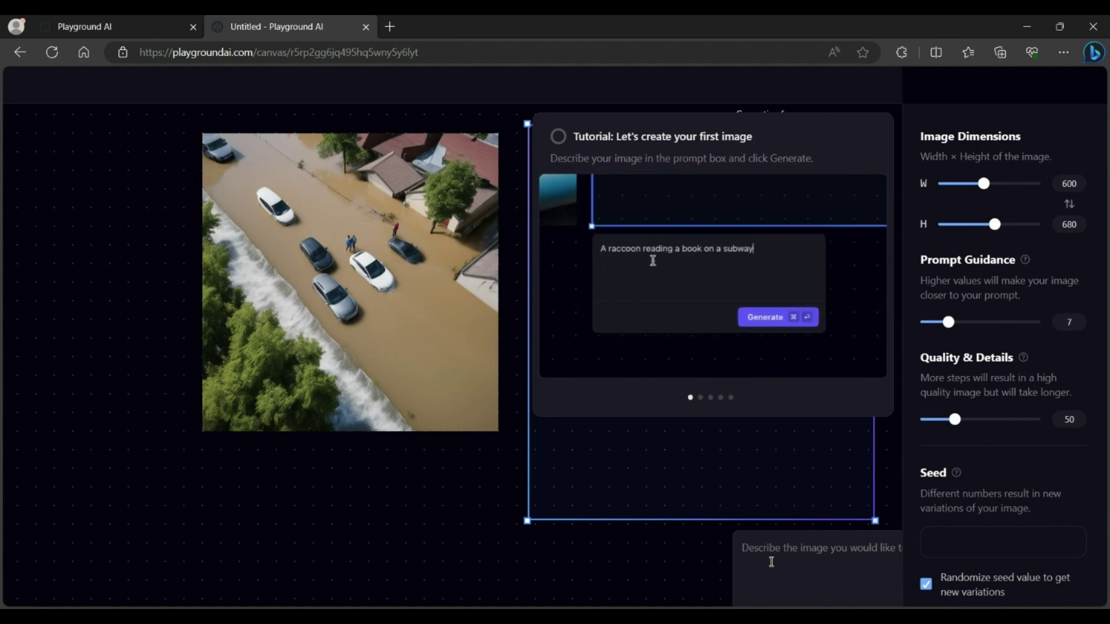
type("ke")
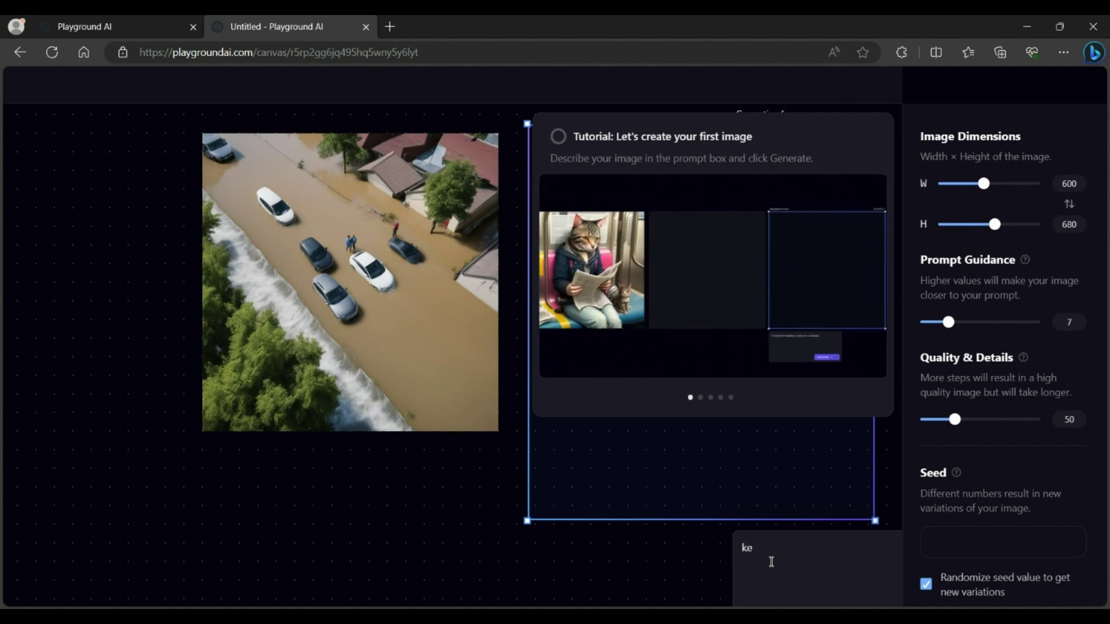
type("yboard")
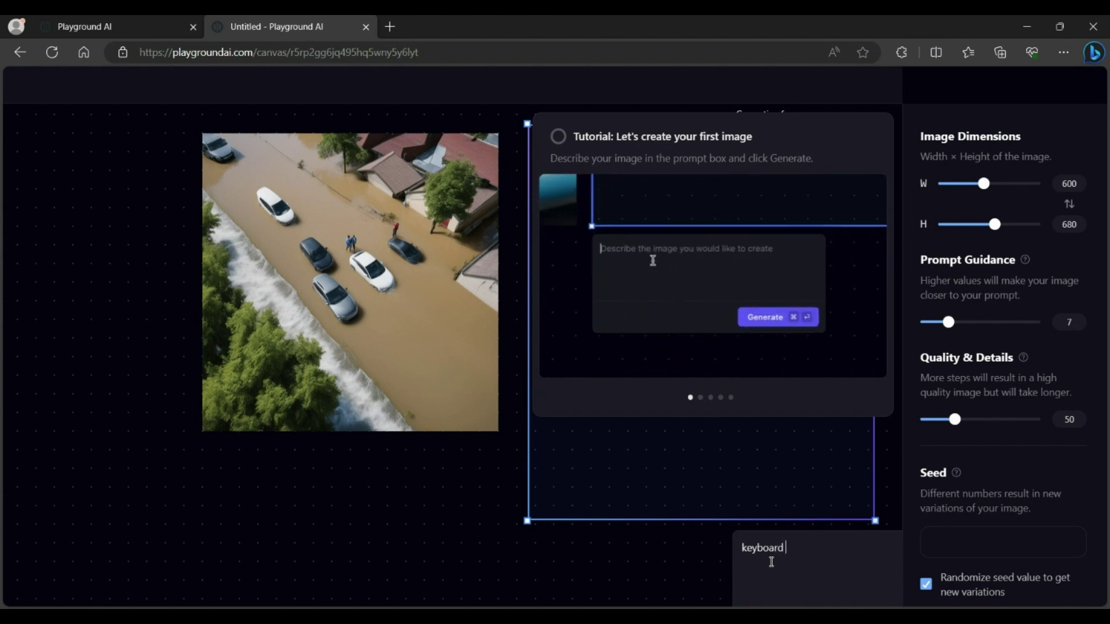
type(" and ")
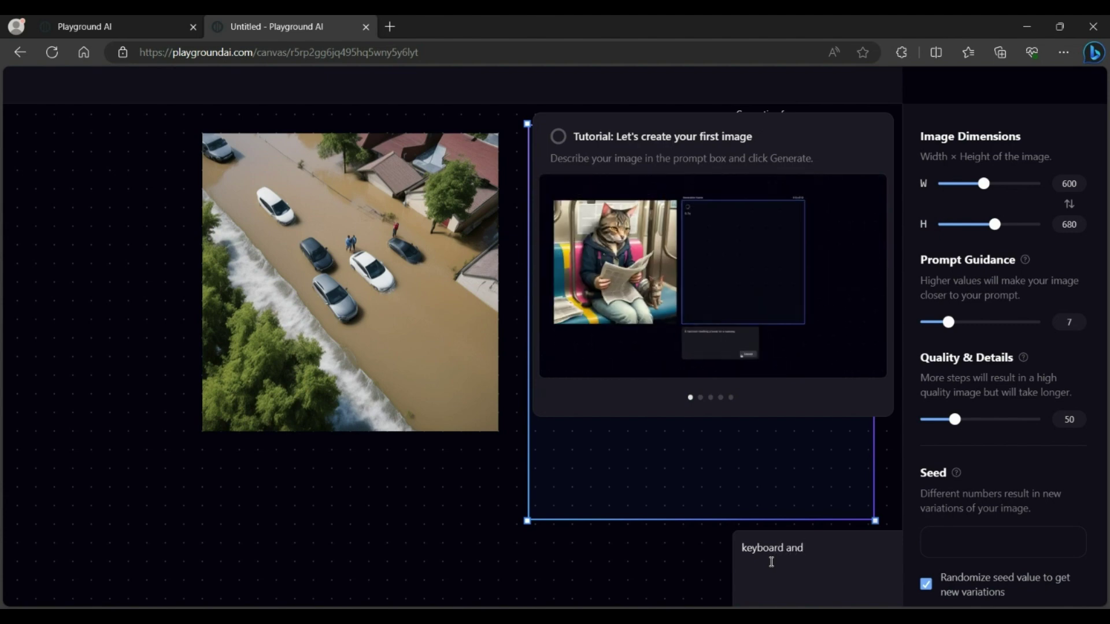
type("mou")
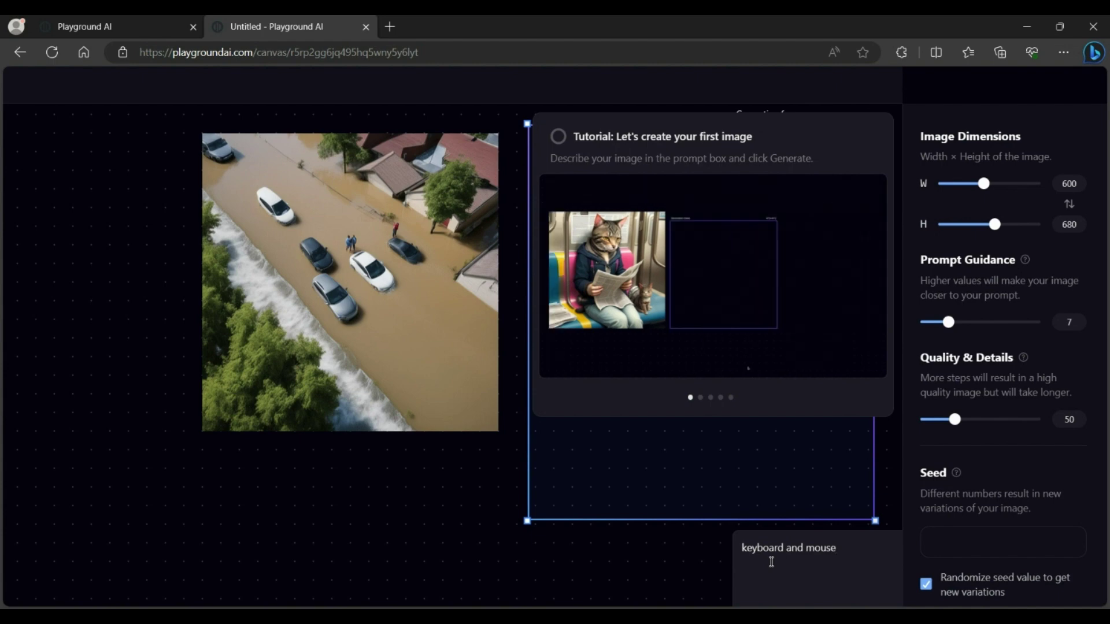
type("se in ")
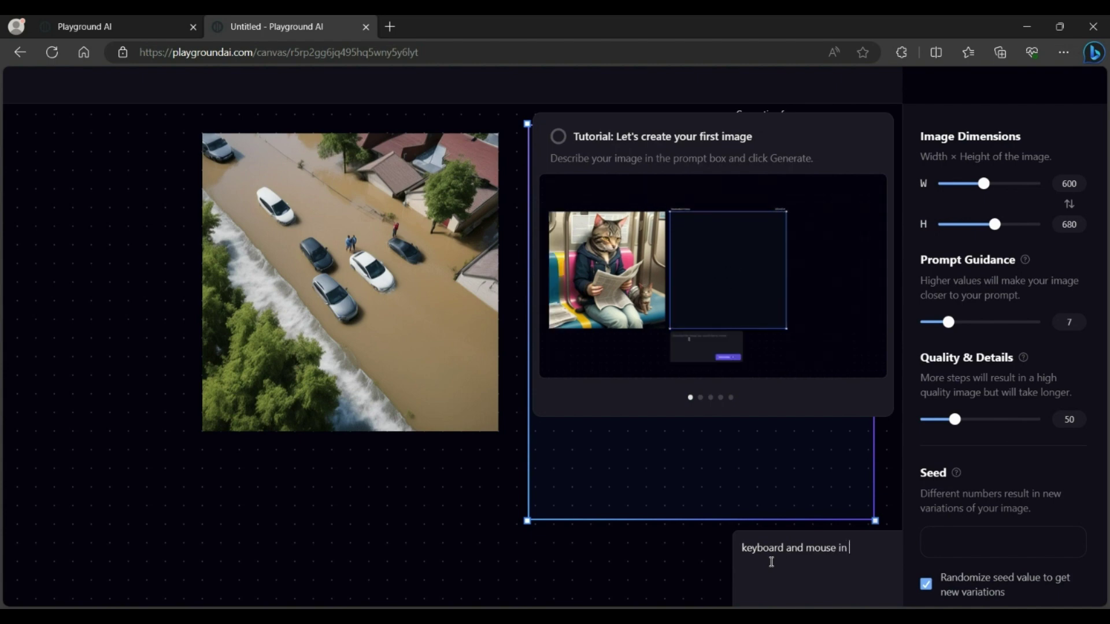
type("tabl")
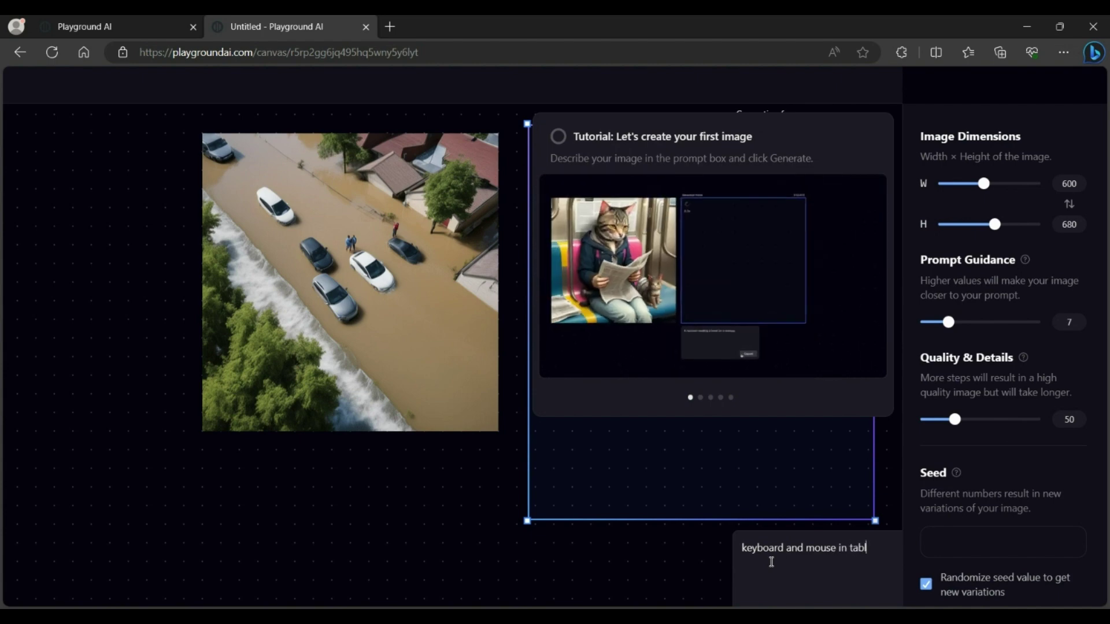
type("e")
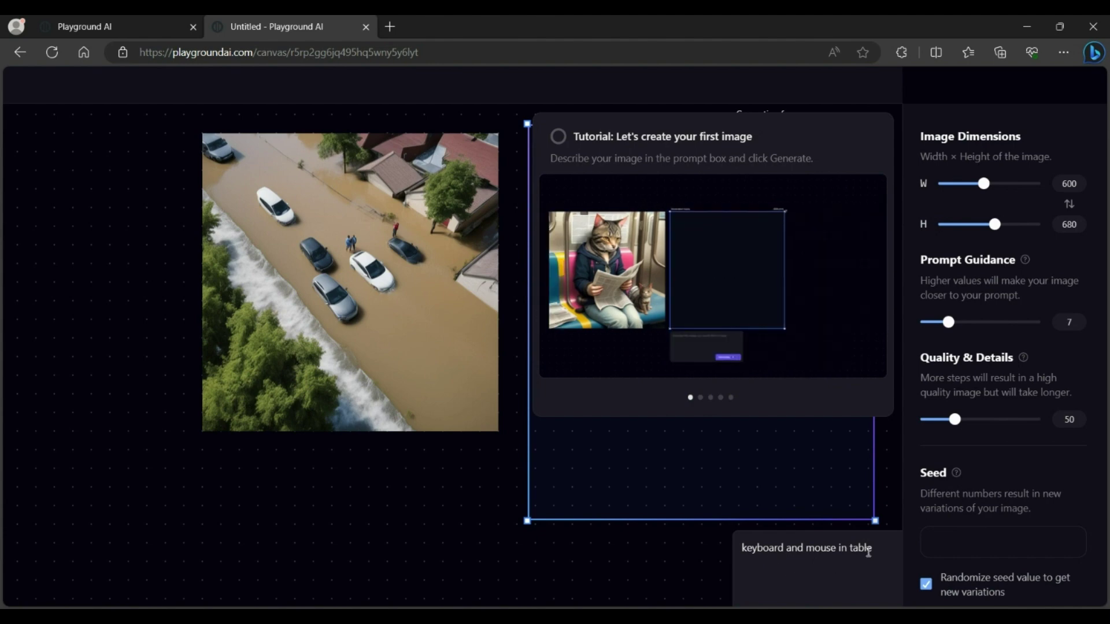
scroll(900, 525, "down", 3)
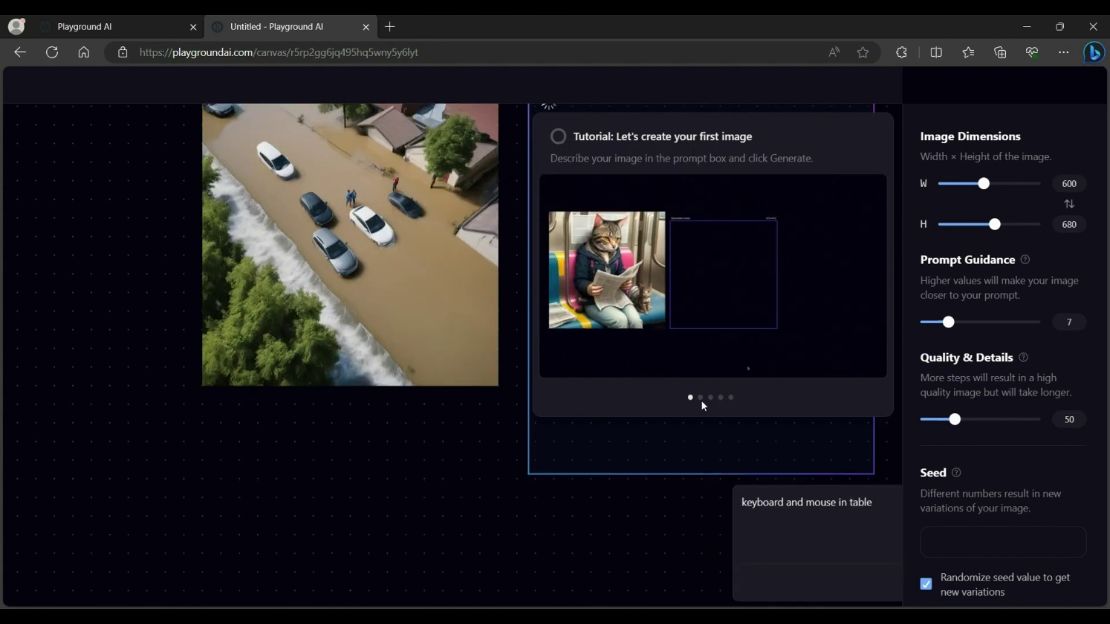
scroll(743, 484, "up", 6)
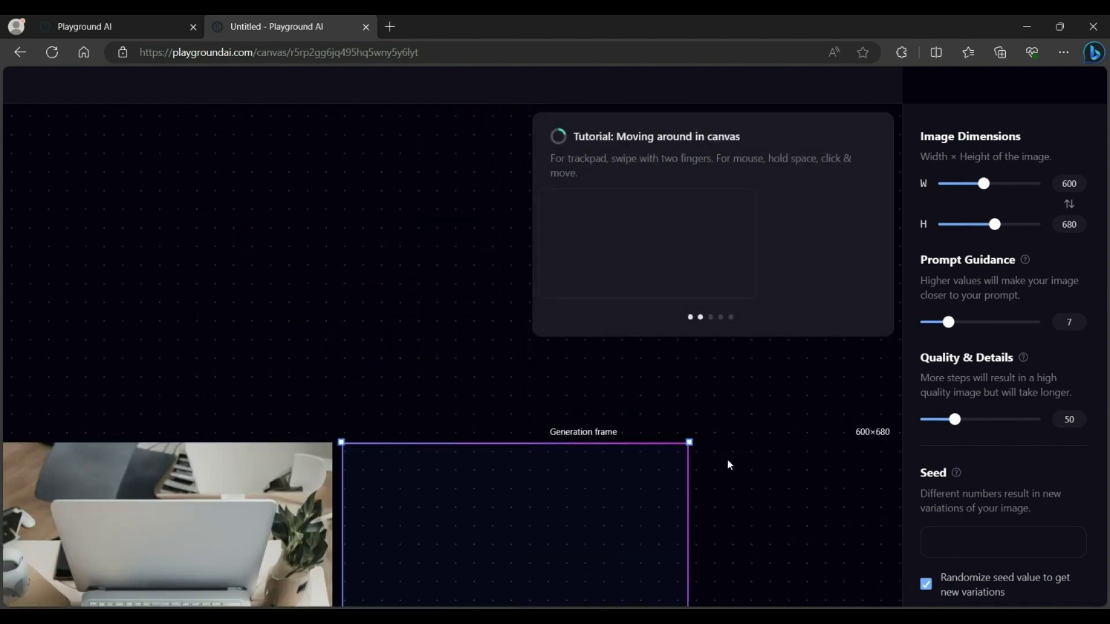
scroll(753, 467, "down", 2)
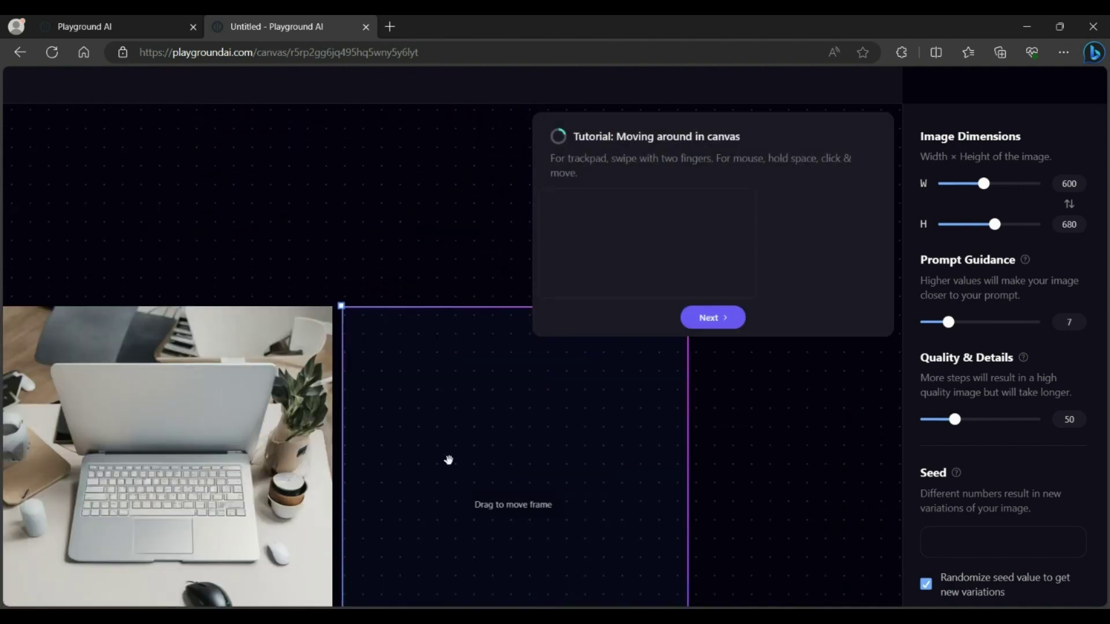
scroll(271, 473, "down", 2)
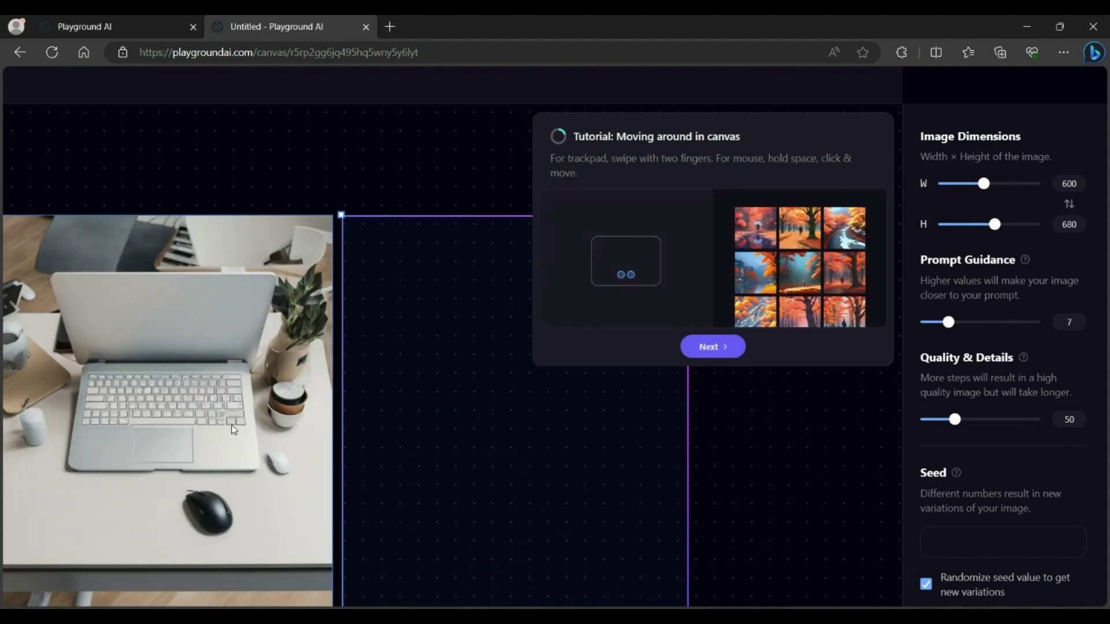
scroll(222, 438, "down", 1)
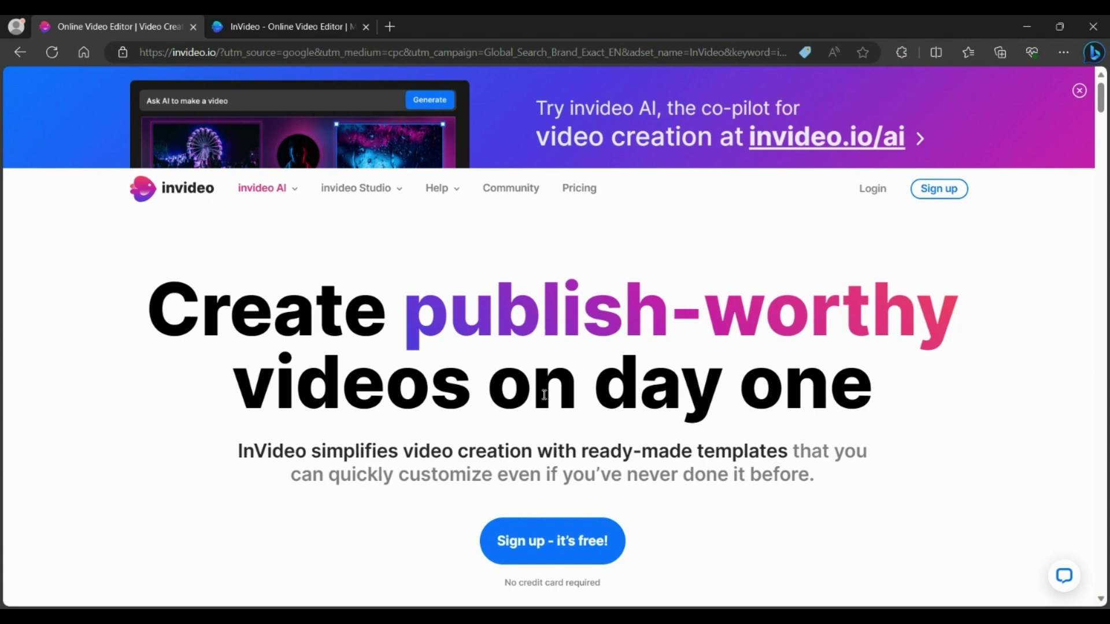
Switch to the InVideo editor project and preview the opening seconds of its video, pausing at about 00:07.
left_click(299, 20)
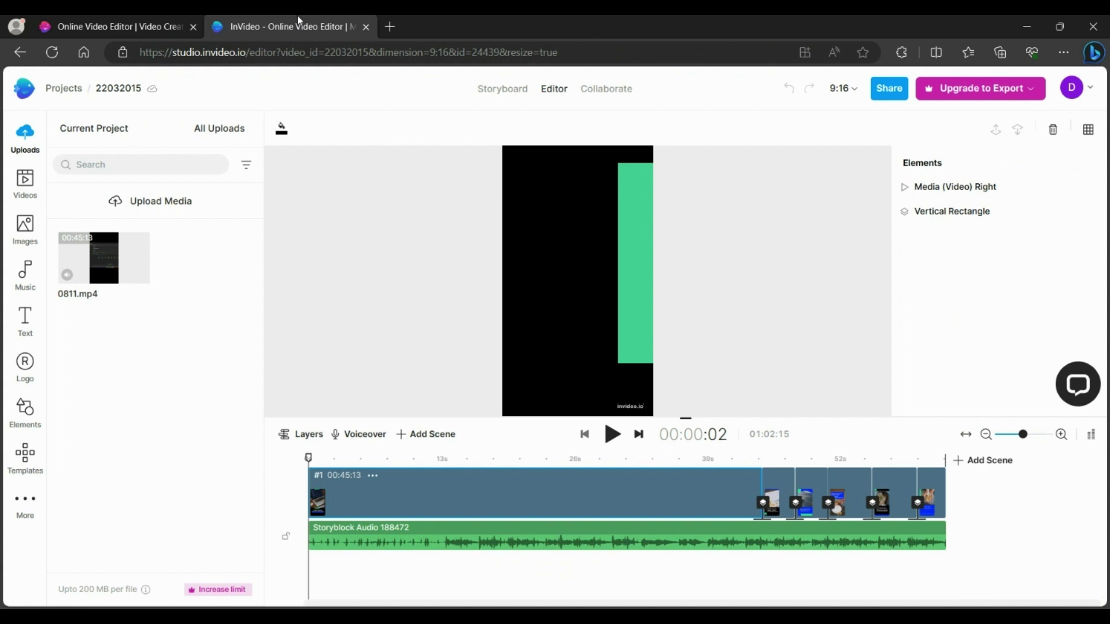
left_click(613, 435)
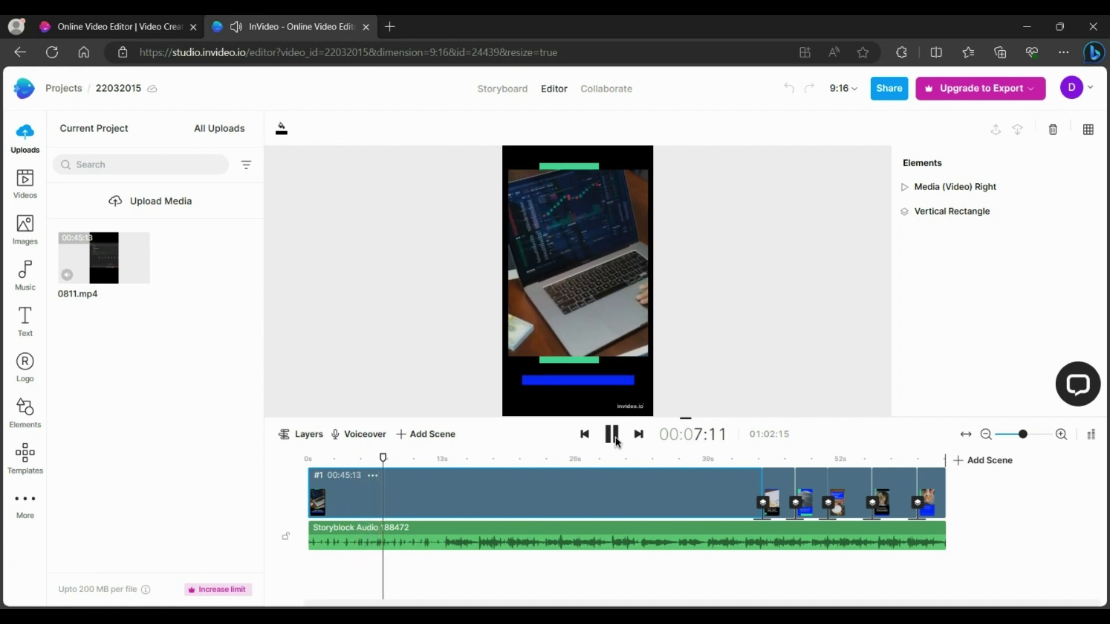
left_click(608, 436)
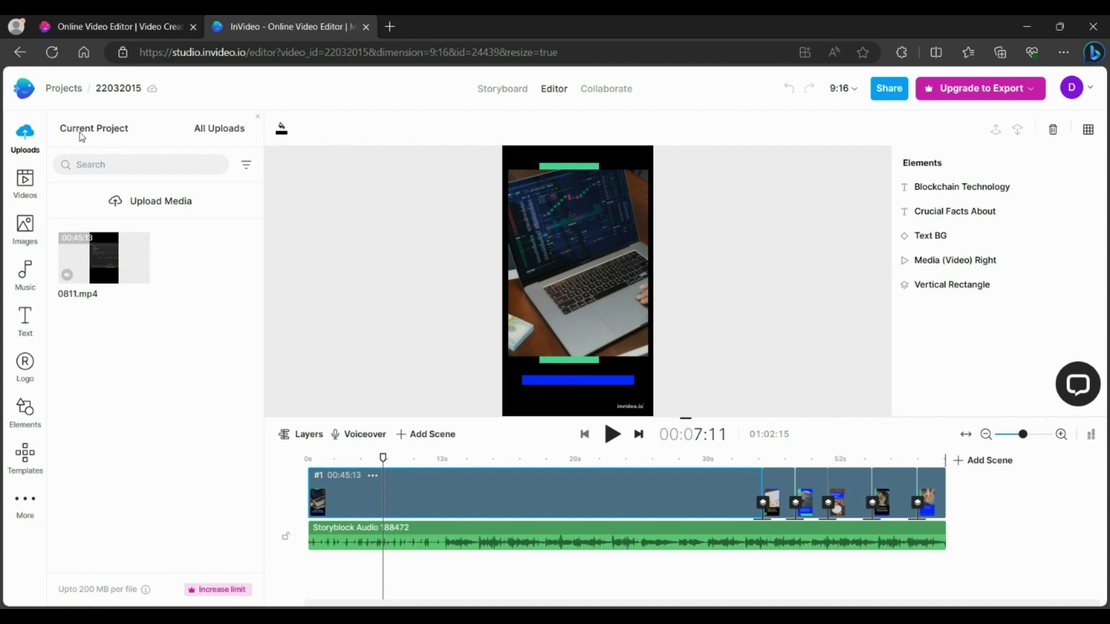
Return to the projects list, start a new video from templates and browse the suggested pre-built templates.
left_click(58, 90)
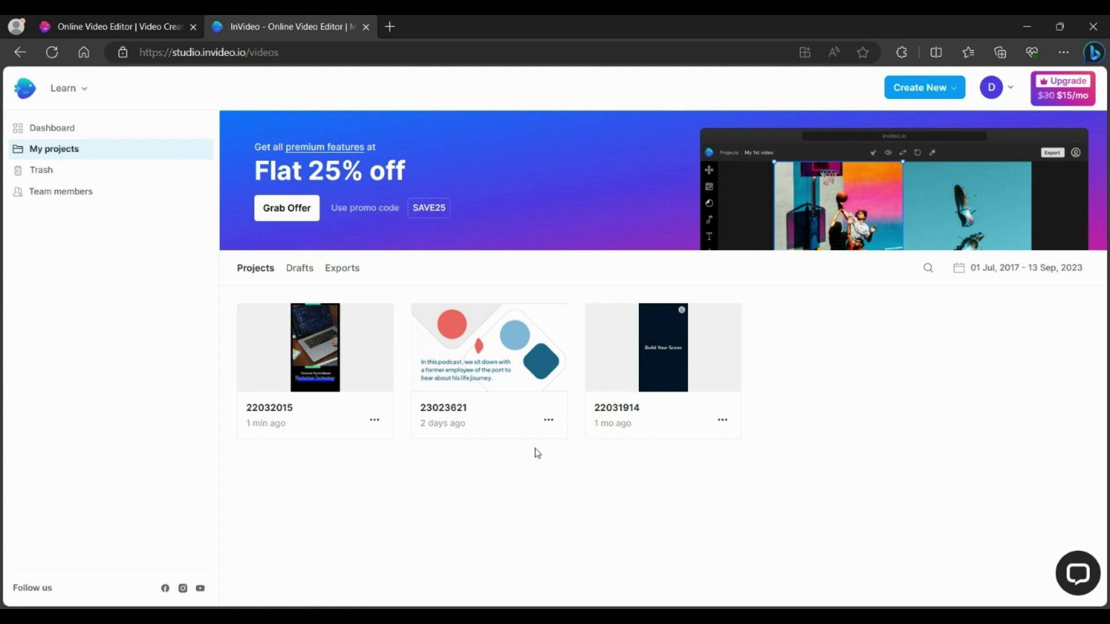
left_click(925, 94)
left_click(943, 124)
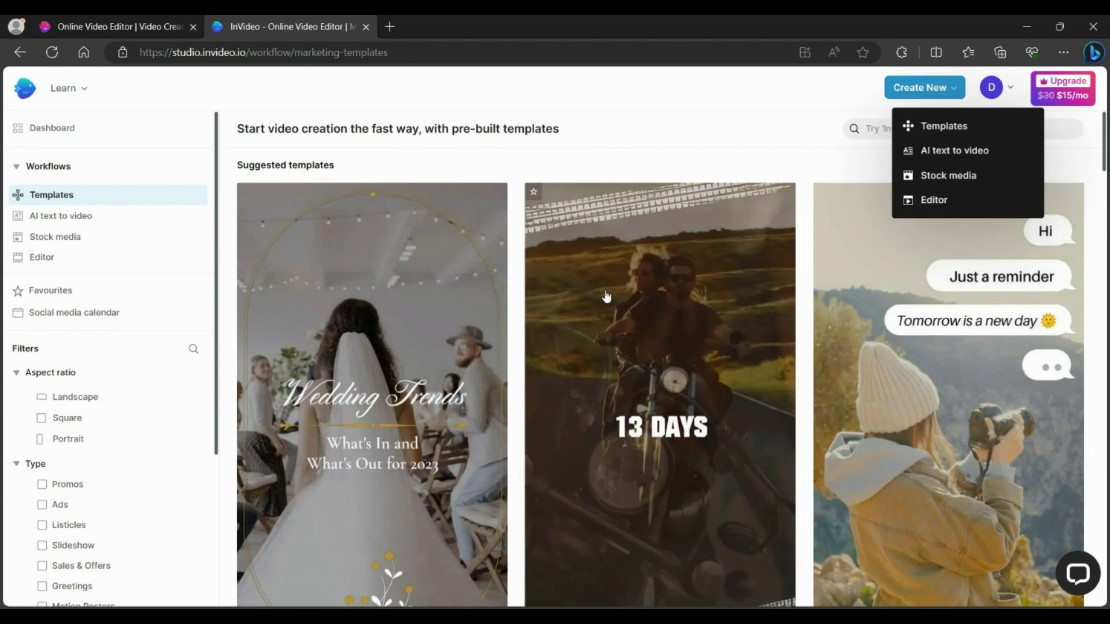
scroll(631, 383, "down", 8)
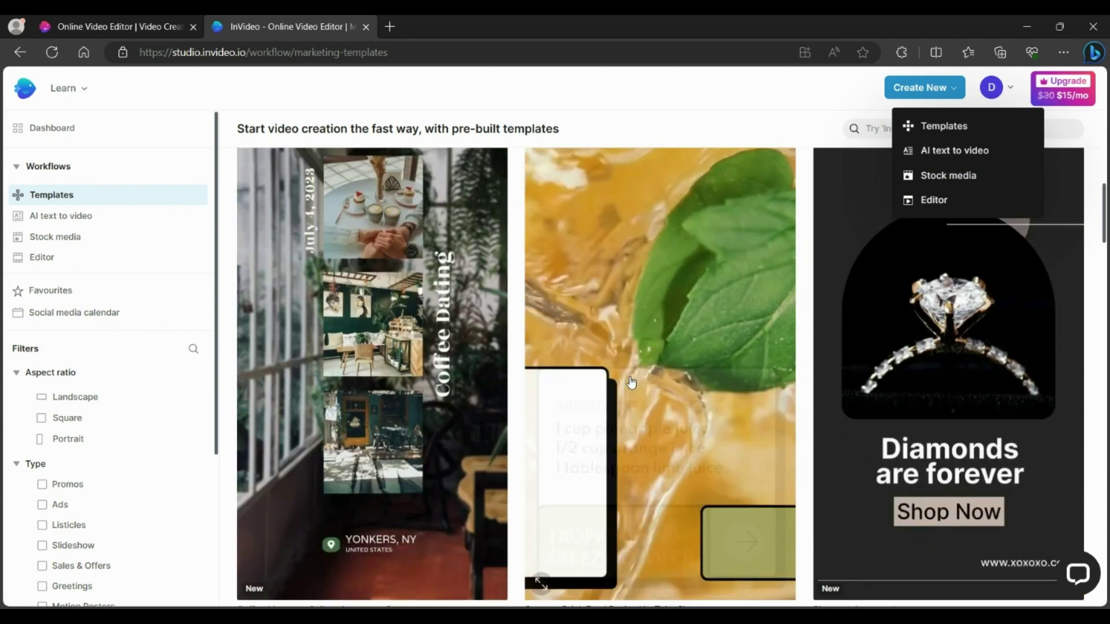
Look over the pre-built video templates and pick one from the template gallery.
scroll(630, 382, "up", 2)
left_click(628, 381)
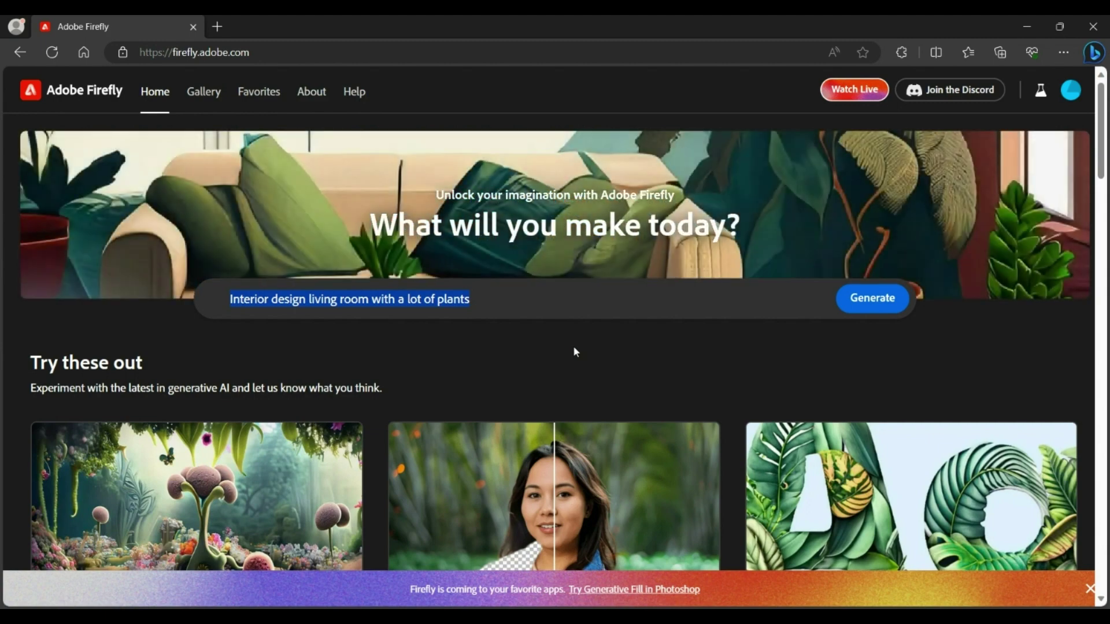
Switch to Adobe Firefly, generate images from the prompt "Interior design living room with a lot of plants" and inspect them.
left_click(548, 302)
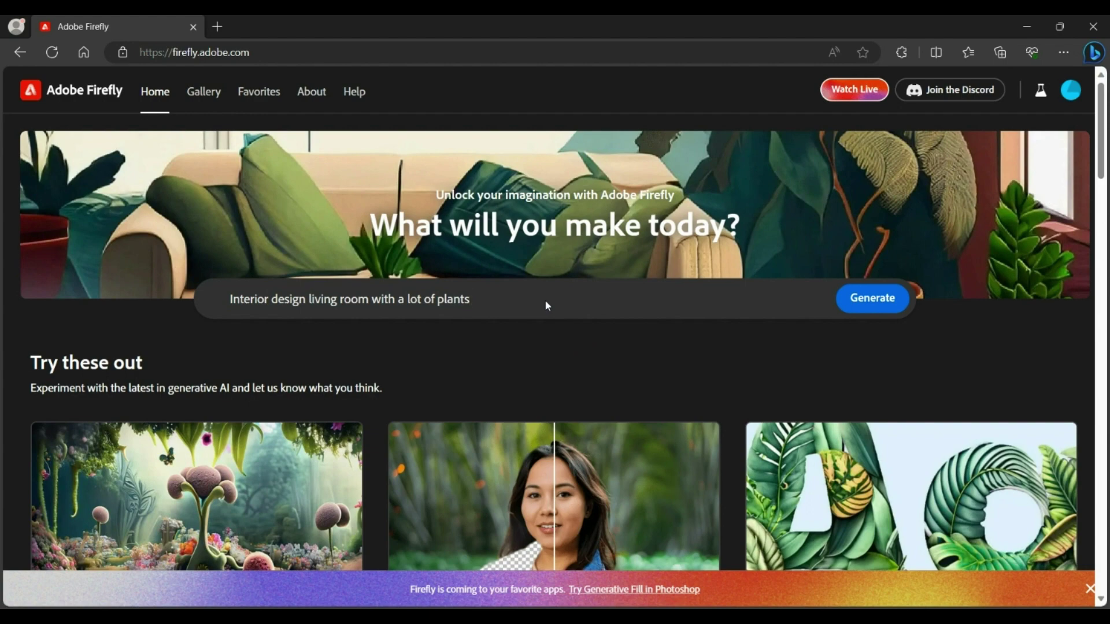
left_click(882, 304)
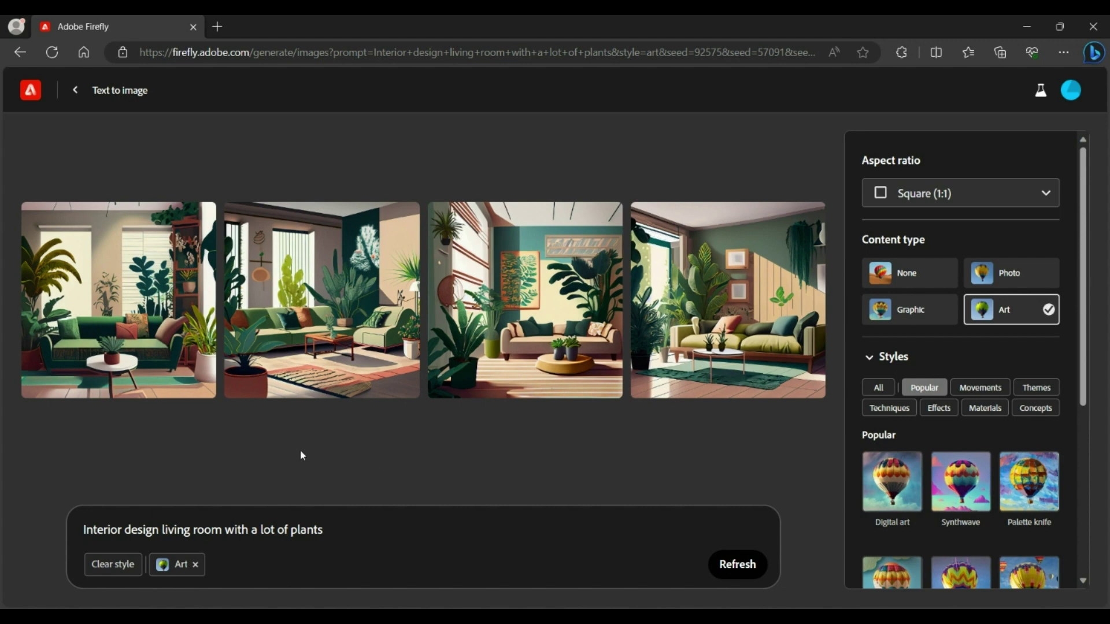
mouse_move(613, 370)
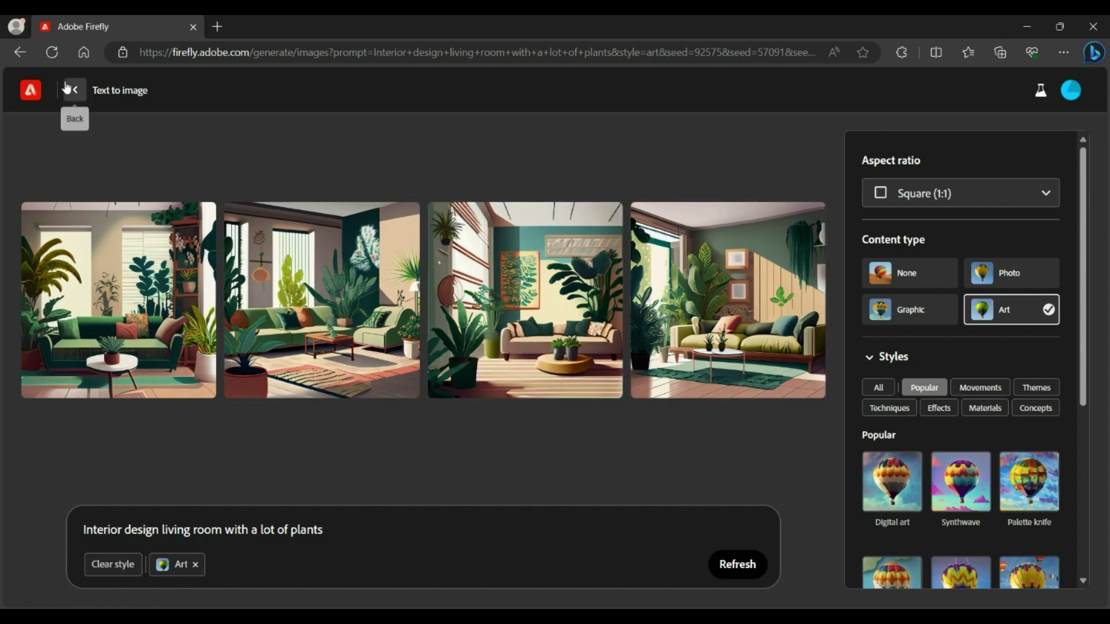
Return to the Text to image inspiration gallery and examine the sample images and their prompts.
left_click(75, 97)
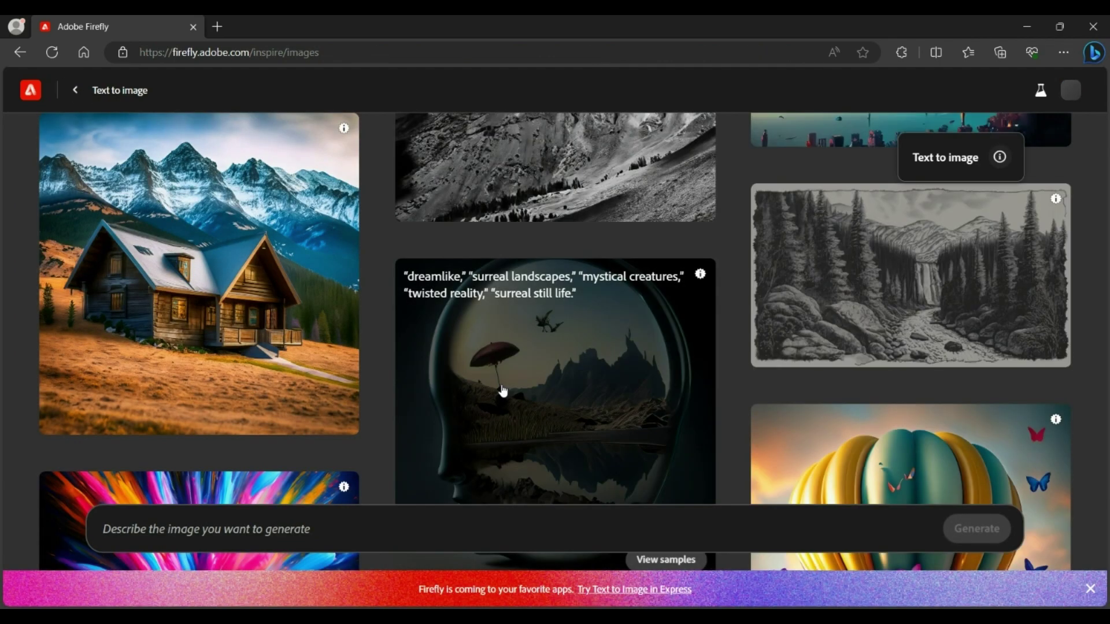
scroll(491, 388, "down", 5)
scroll(483, 384, "down", 7)
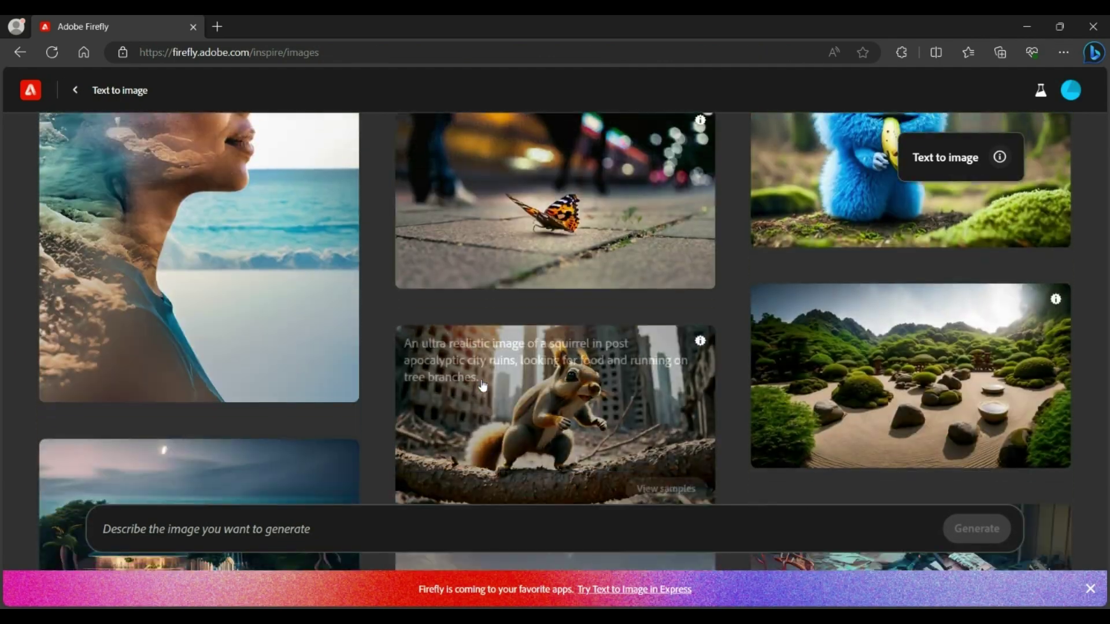
scroll(483, 387, "up", 10)
scroll(483, 387, "down", 20)
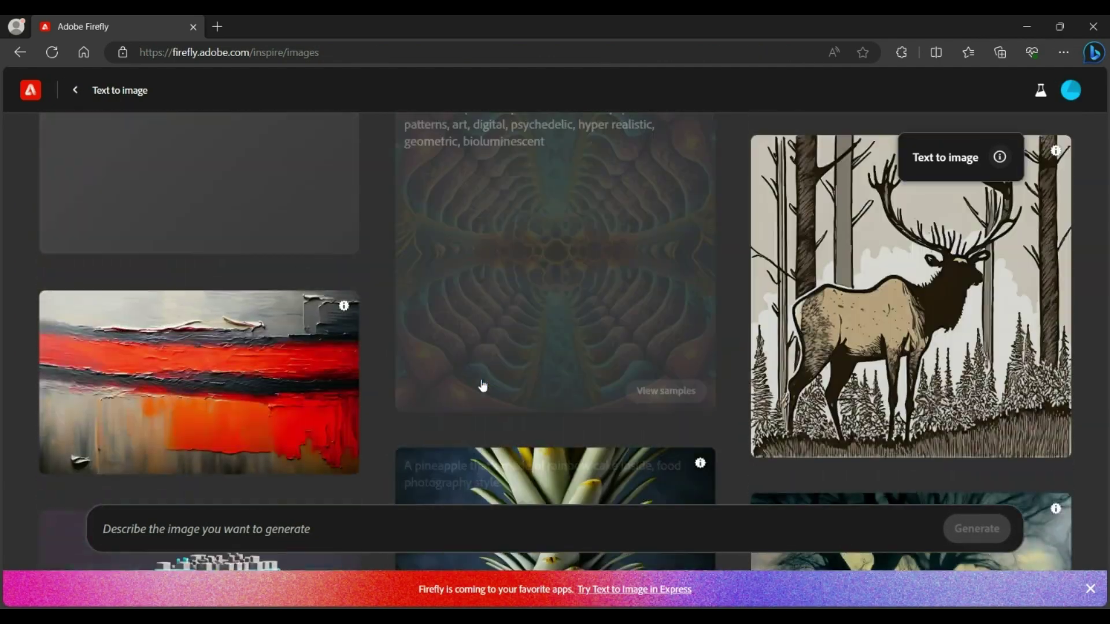
scroll(483, 387, "down", 20)
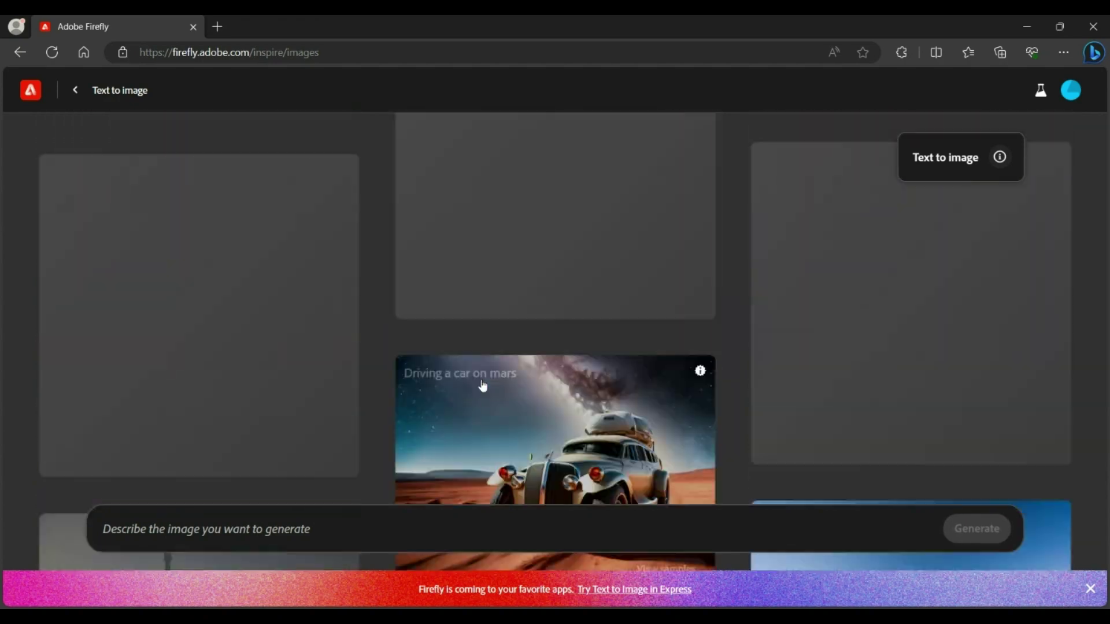
scroll(484, 386, "up", 2)
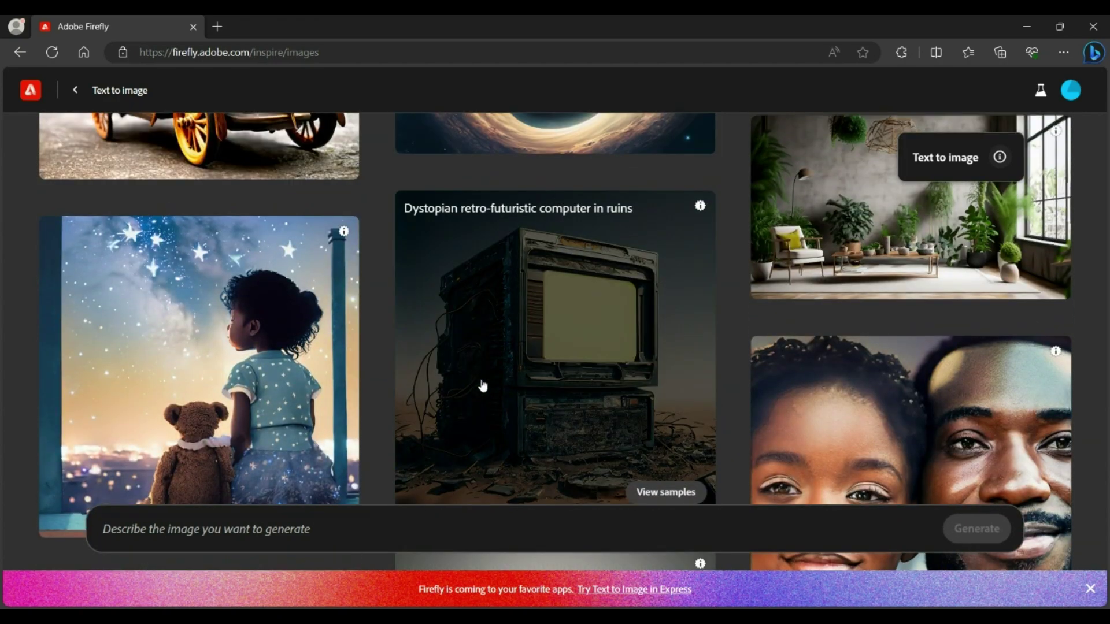
scroll(483, 386, "up", 15)
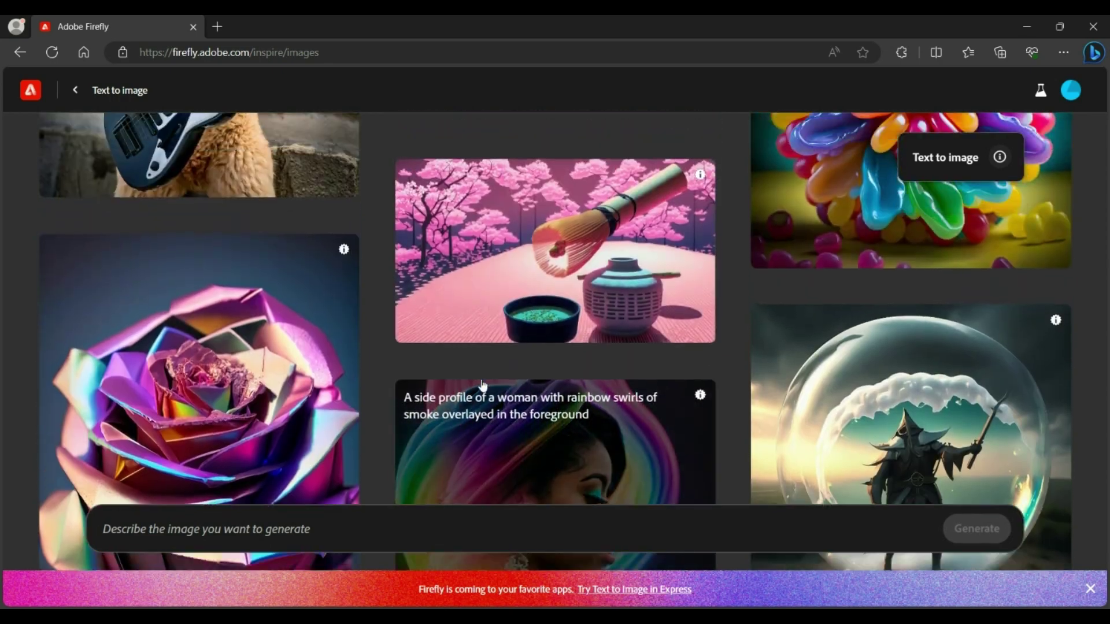
scroll(484, 386, "up", 10)
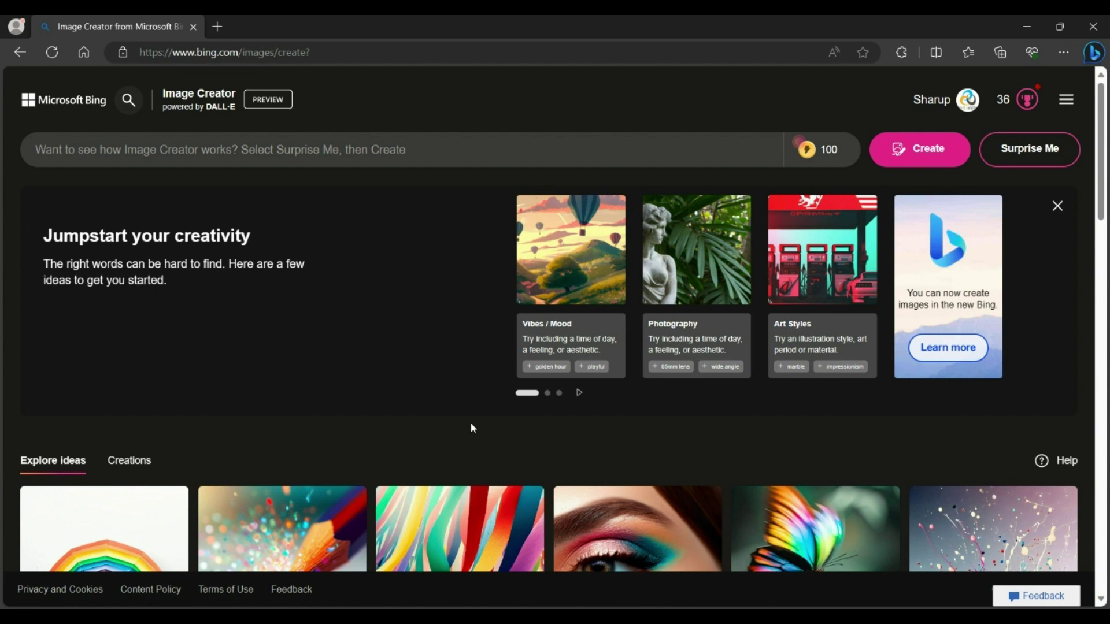
Switch to Bing Image Creator and create images from the prompt "teen age boy full of joy, all over colors, front teeth may visual".
type("teen age boy full of joy, all over colors, frond teeth may visual")
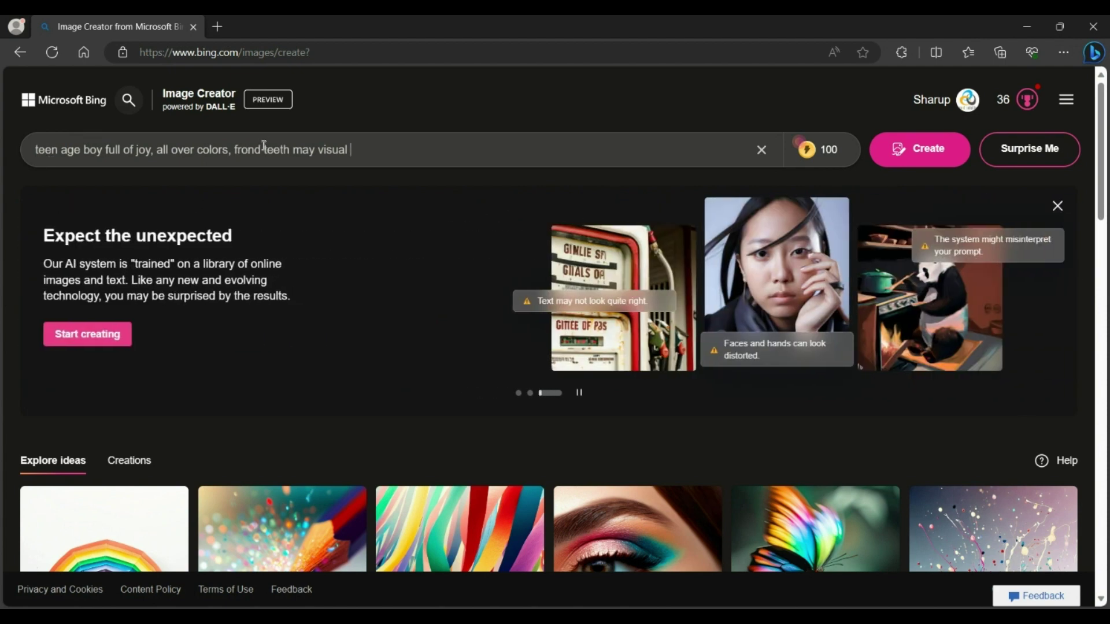
left_click(261, 150)
key("BackSpace")
type("t")
left_click(891, 152)
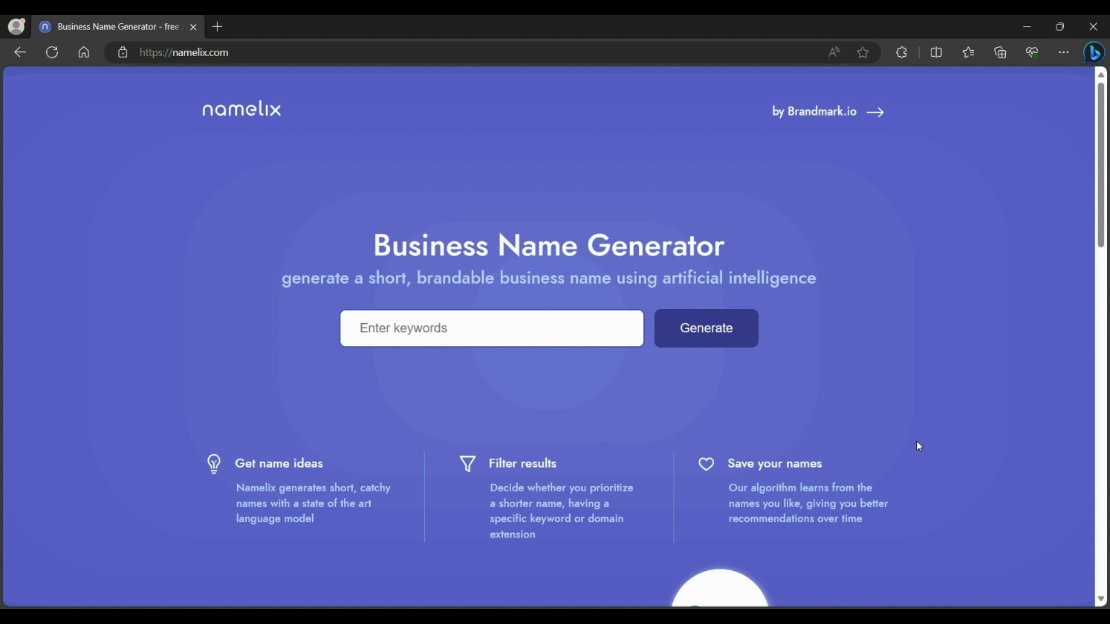
Switch to the Namelix business name generator and start a name generation for the keywords "software company".
left_click(469, 333)
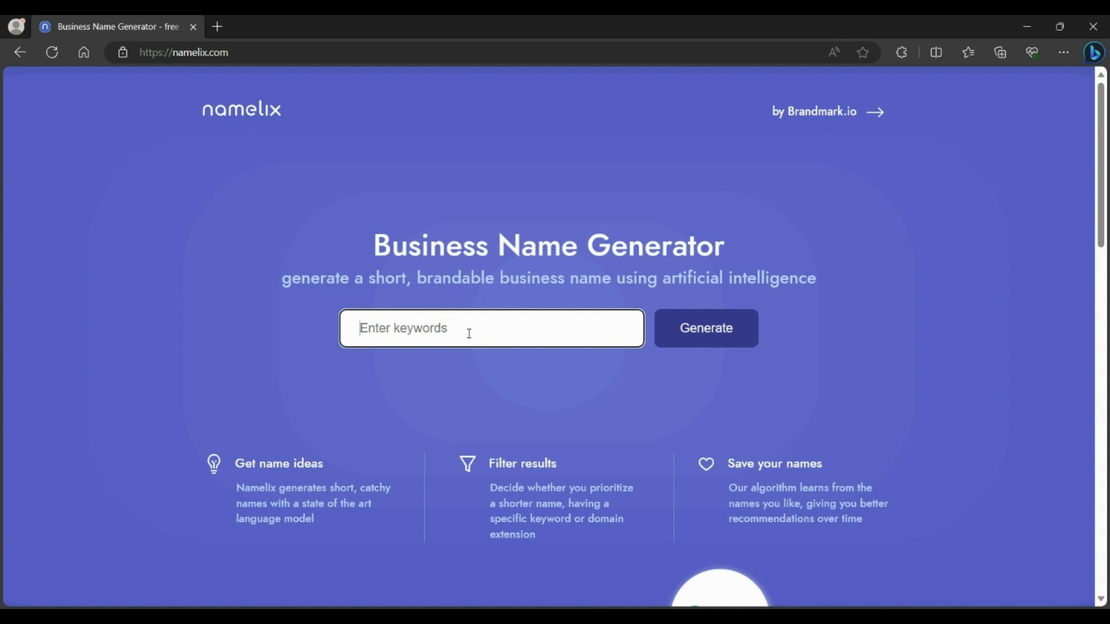
type("soft")
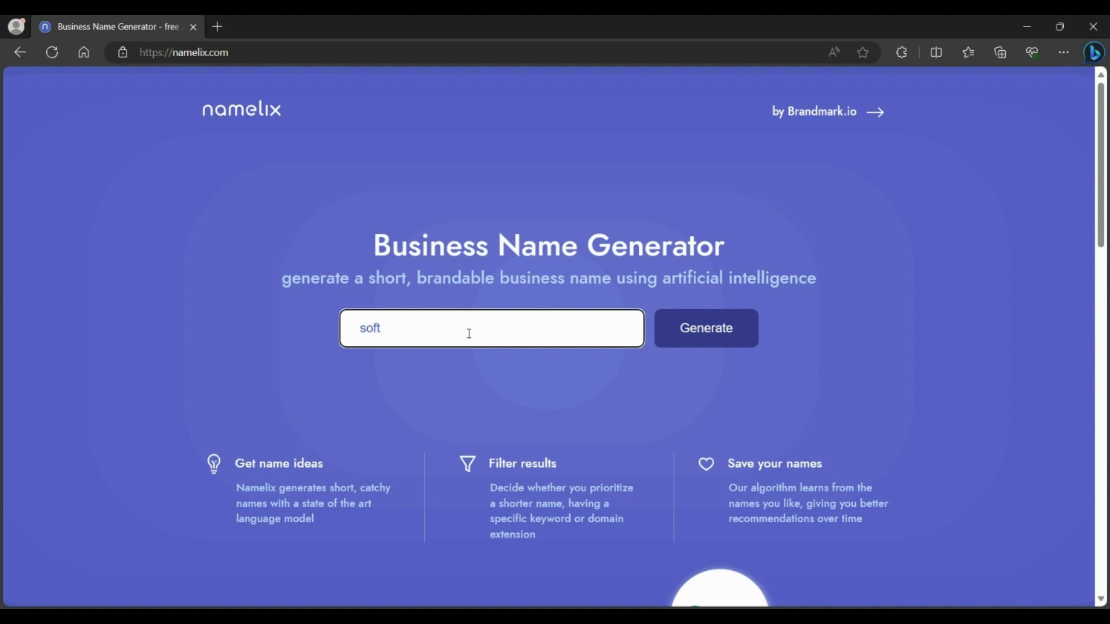
type("ware company")
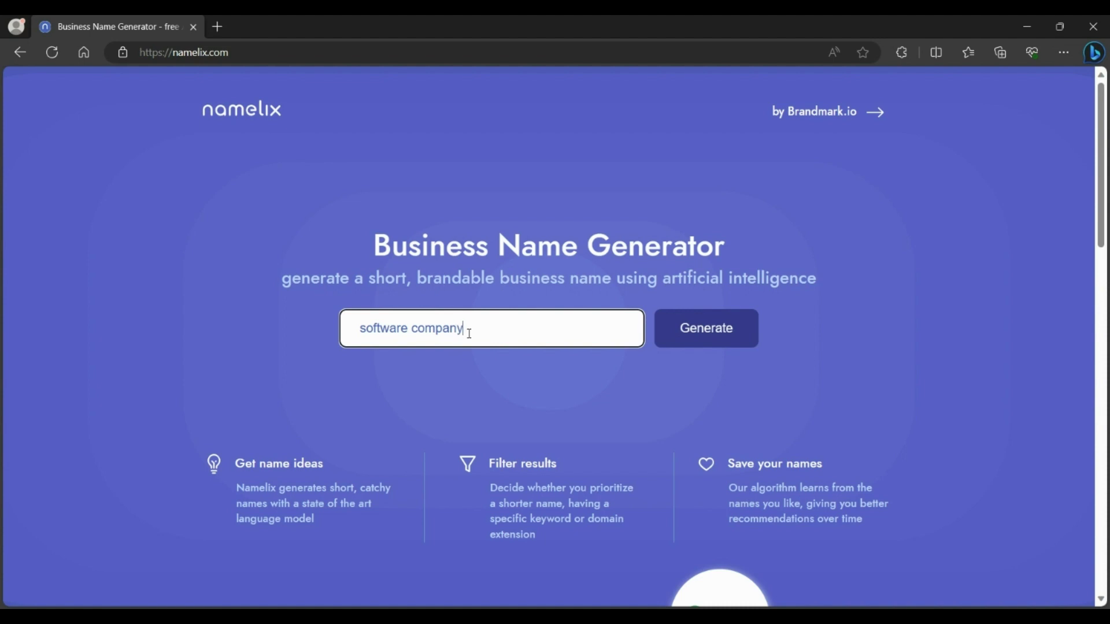
left_click(703, 335)
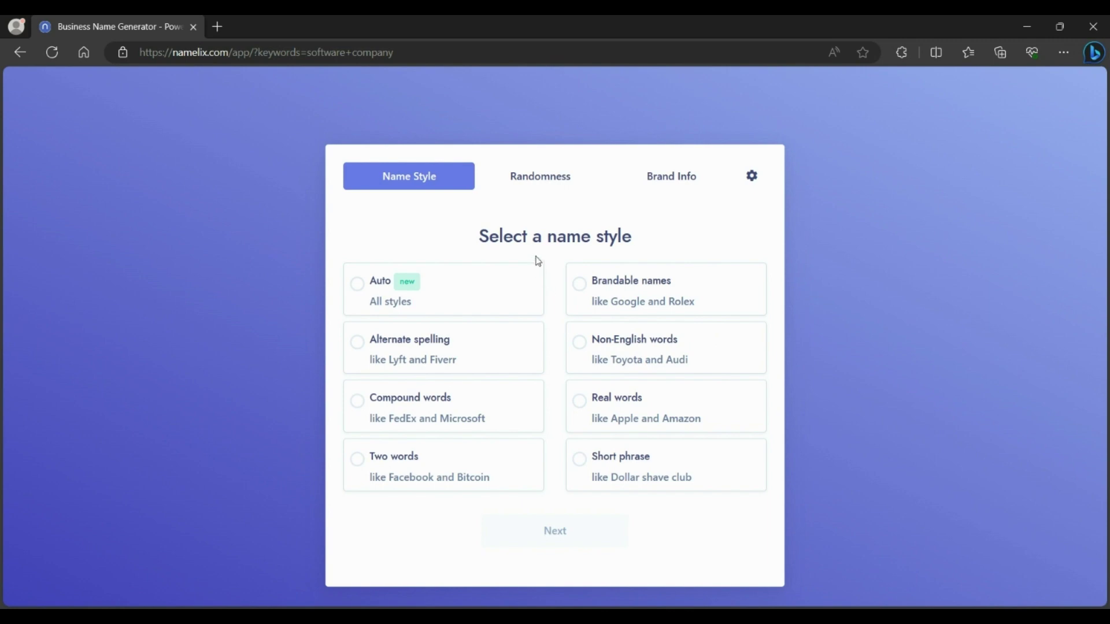
Choose the Auto name style and Low generation randomness, continuing to the brand info.
left_click(355, 289)
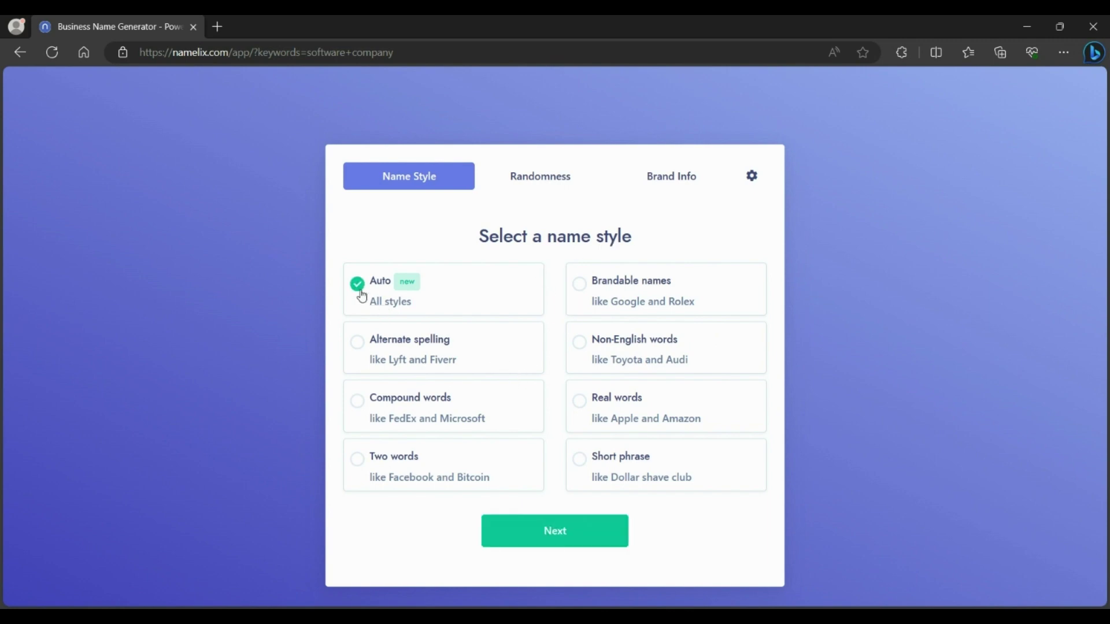
left_click(584, 531)
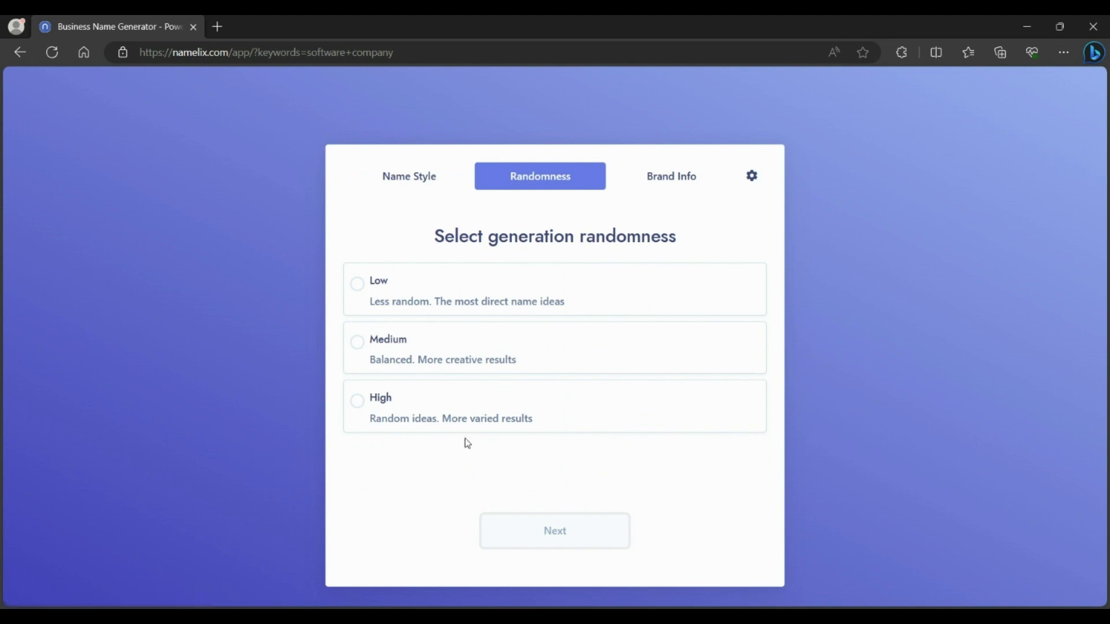
left_click(360, 287)
left_click(573, 532)
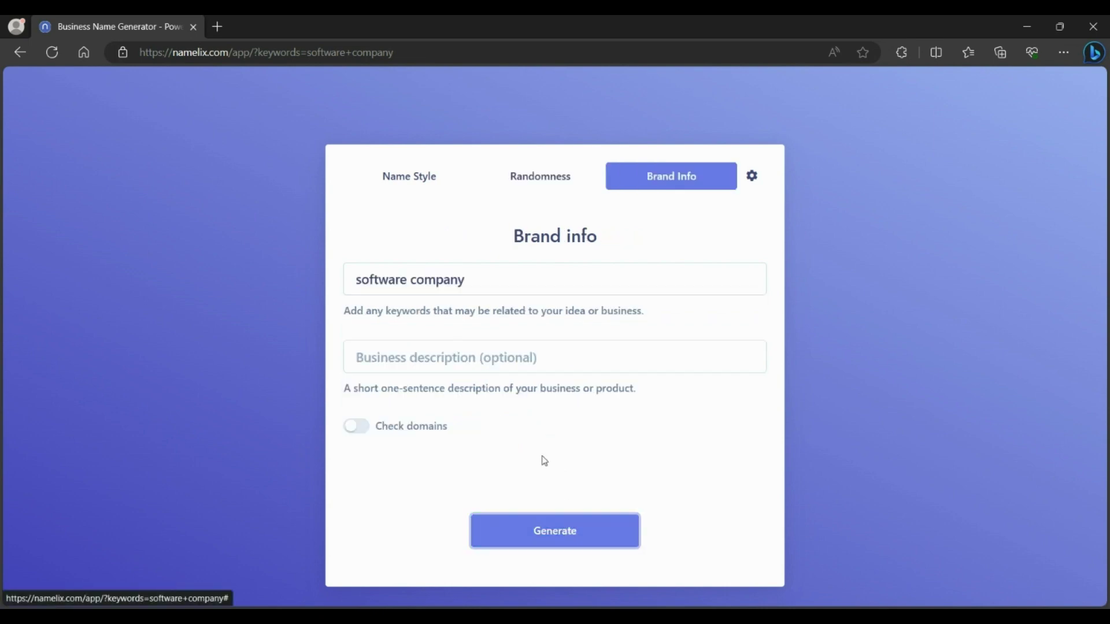
Enter "apps development" as the business description and generate the business names.
left_click(453, 360)
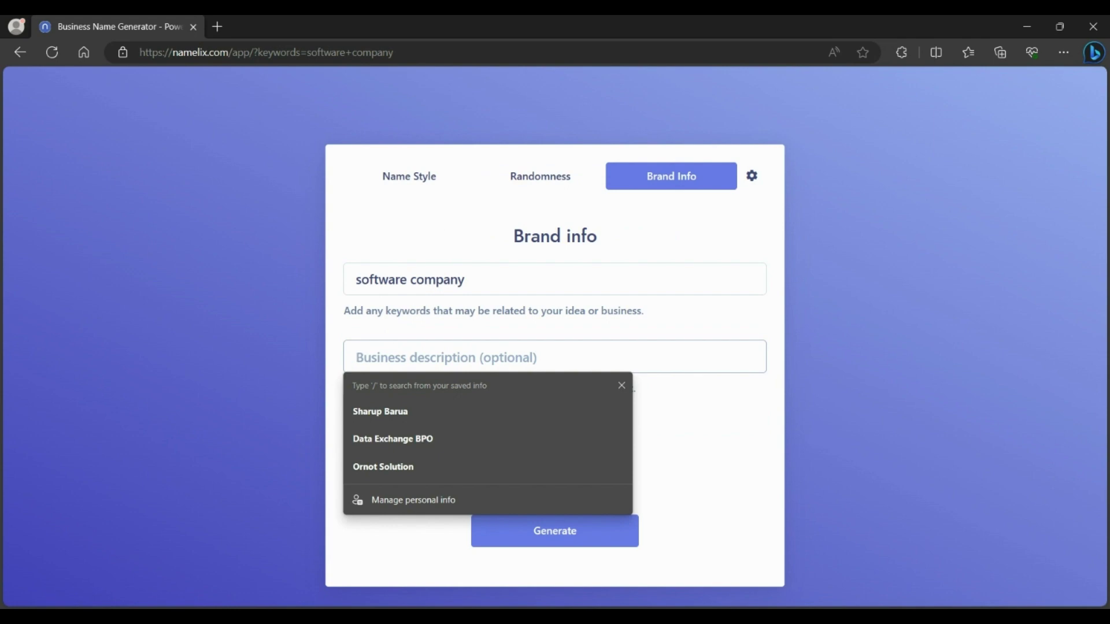
type("apps d")
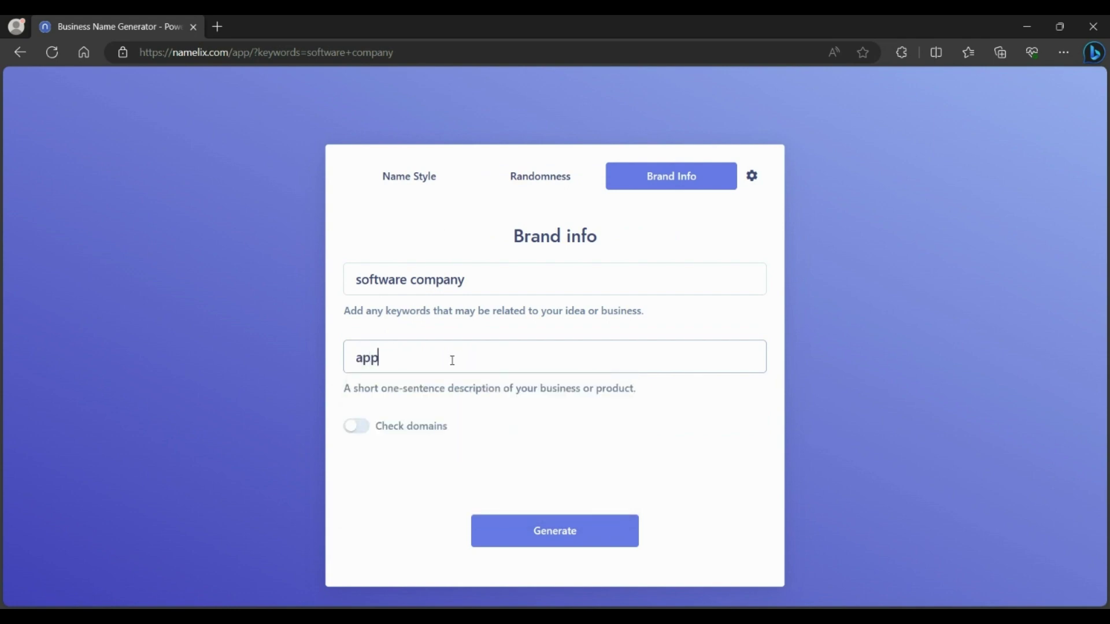
type("evelopmeny")
key("BackSpace")
type("t")
left_click(536, 547)
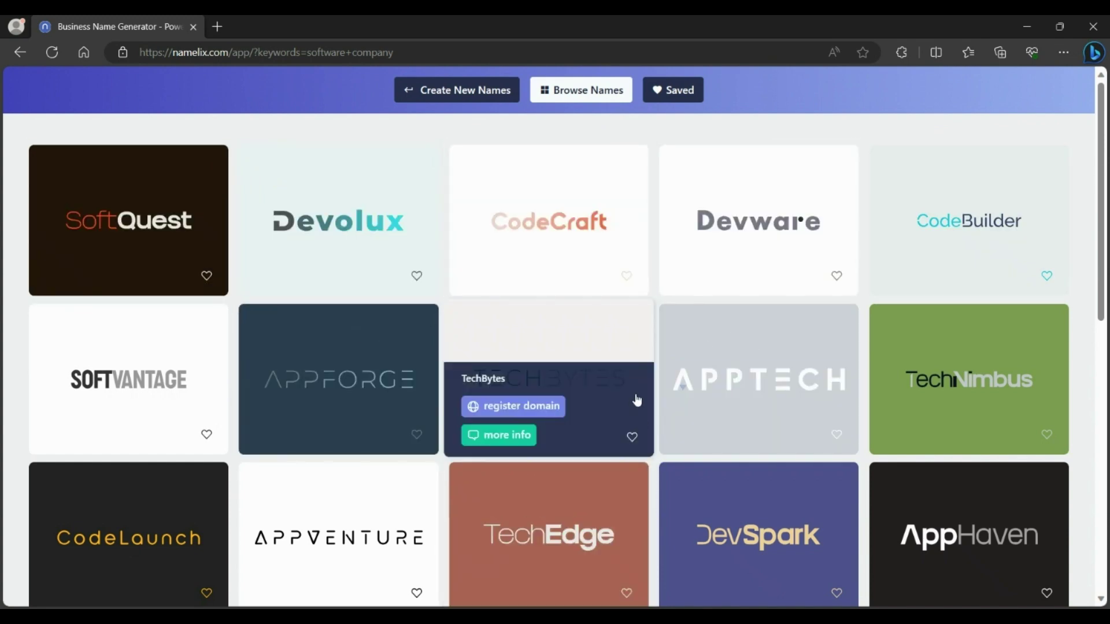
Browse the generated business names and their logo designs.
scroll(636, 398, "down", 5)
scroll(636, 400, "down", 5)
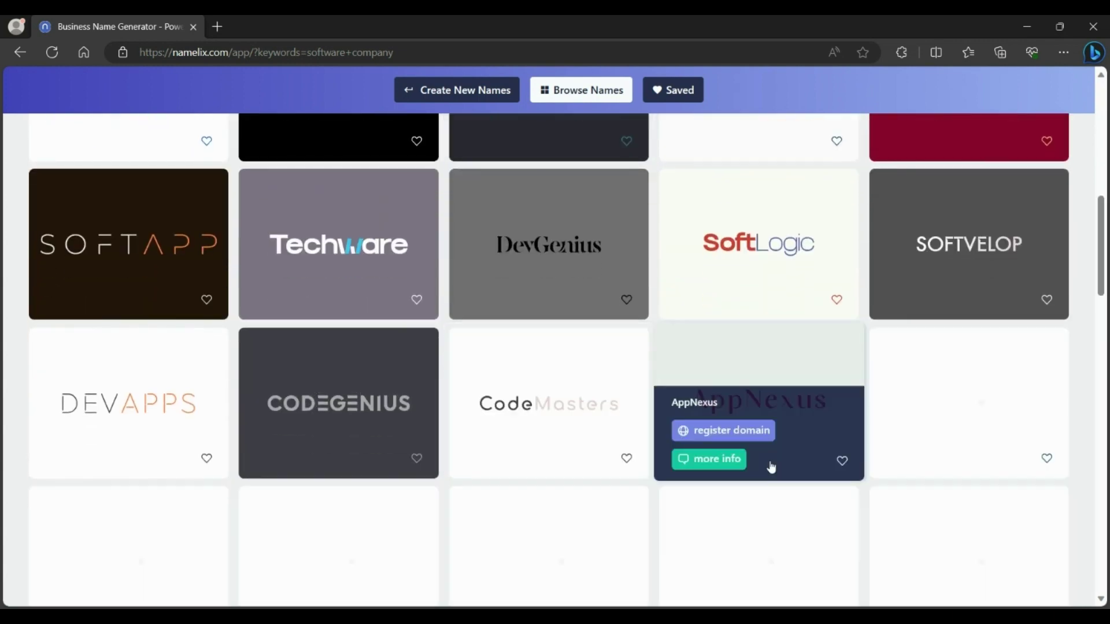
scroll(602, 439, "down", 3)
scroll(624, 438, "down", 3)
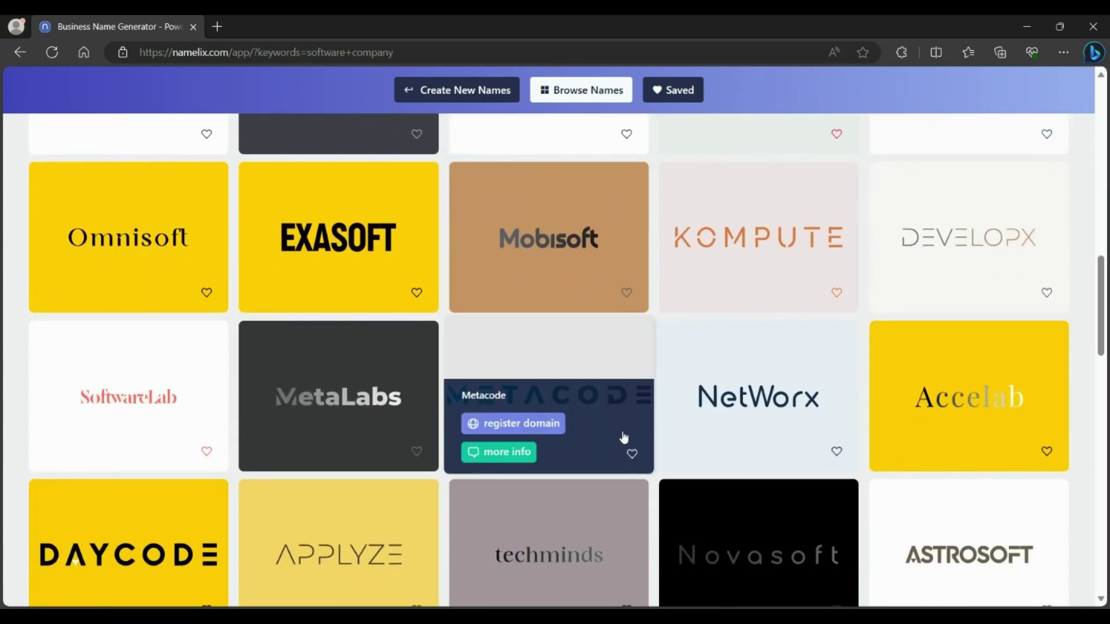
scroll(625, 438, "down", 5)
scroll(623, 438, "down", 6)
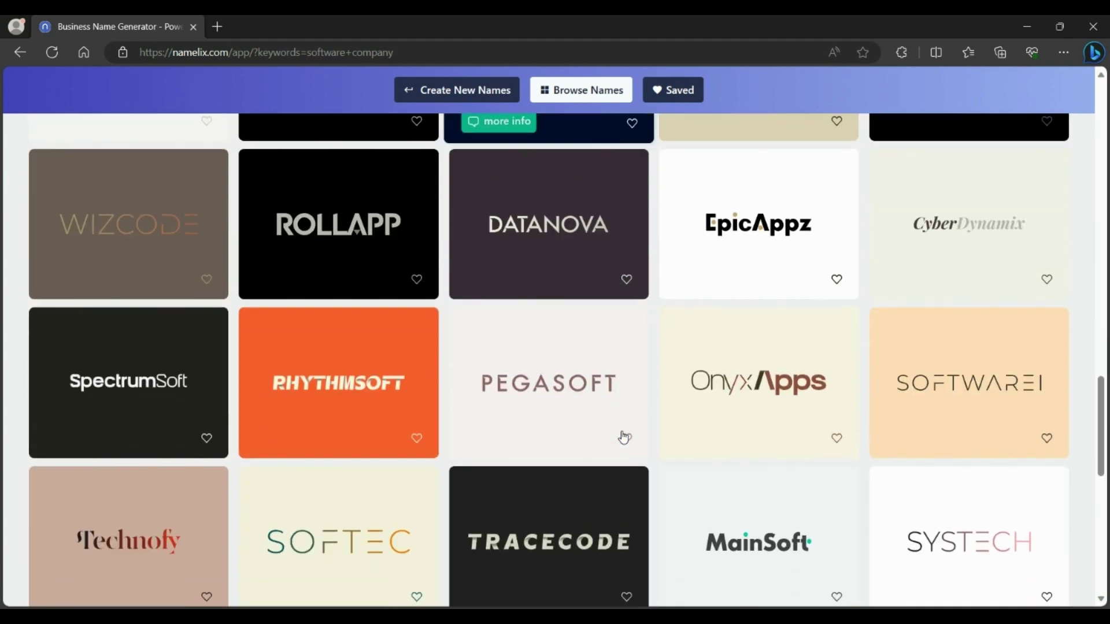
scroll(623, 438, "down", 10)
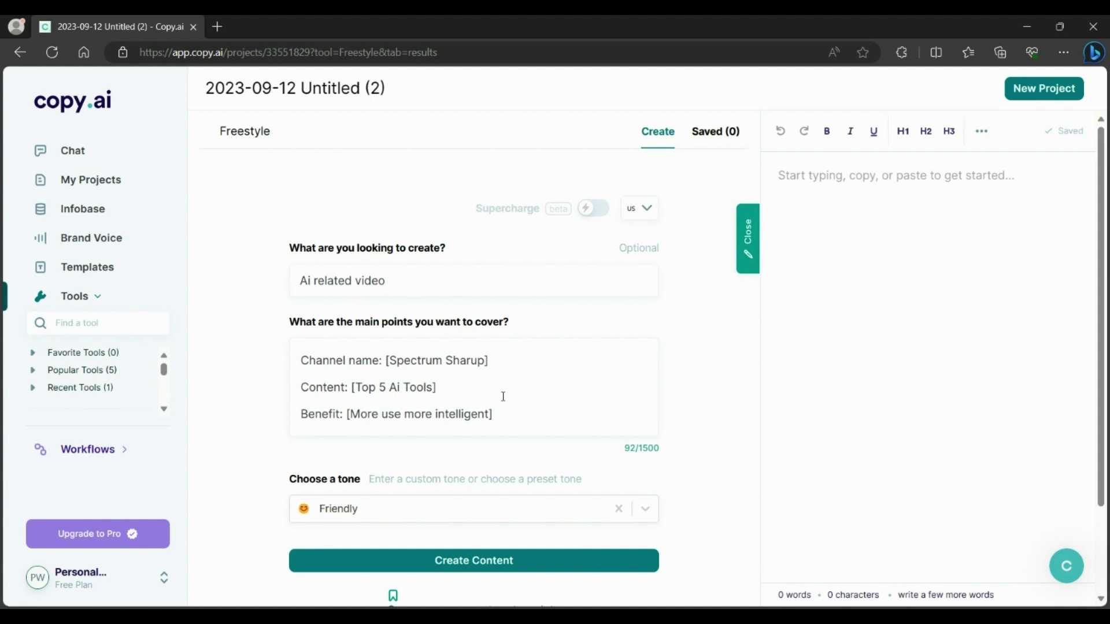
Switch to the Copy.ai Freestyle project, change the content point to "Top 7 Ai Tools" and create the content.
scroll(521, 400, "down", 2)
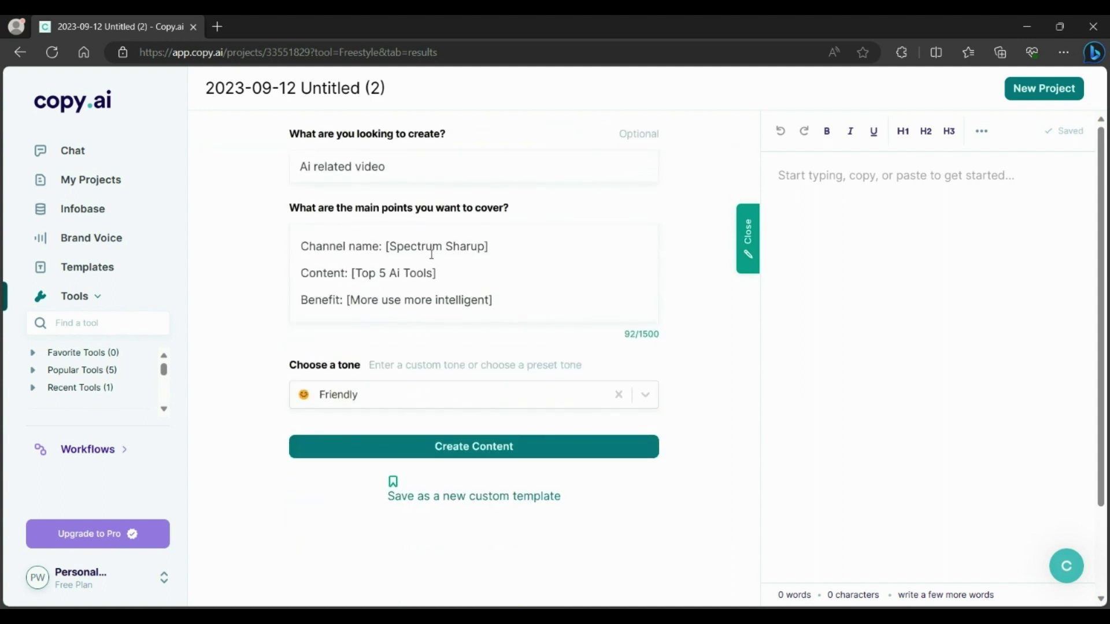
left_click(385, 274)
key("BackSpace")
type("7")
left_click(496, 453)
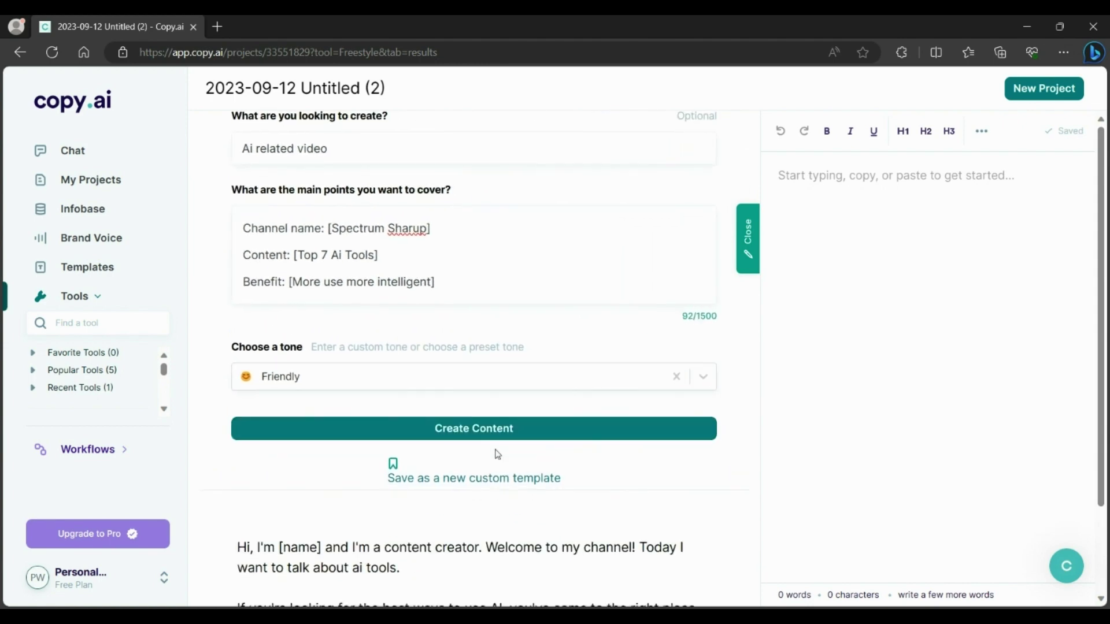
Read through the generated video script variations from first to last and return to the input form.
scroll(571, 489, "down", 5)
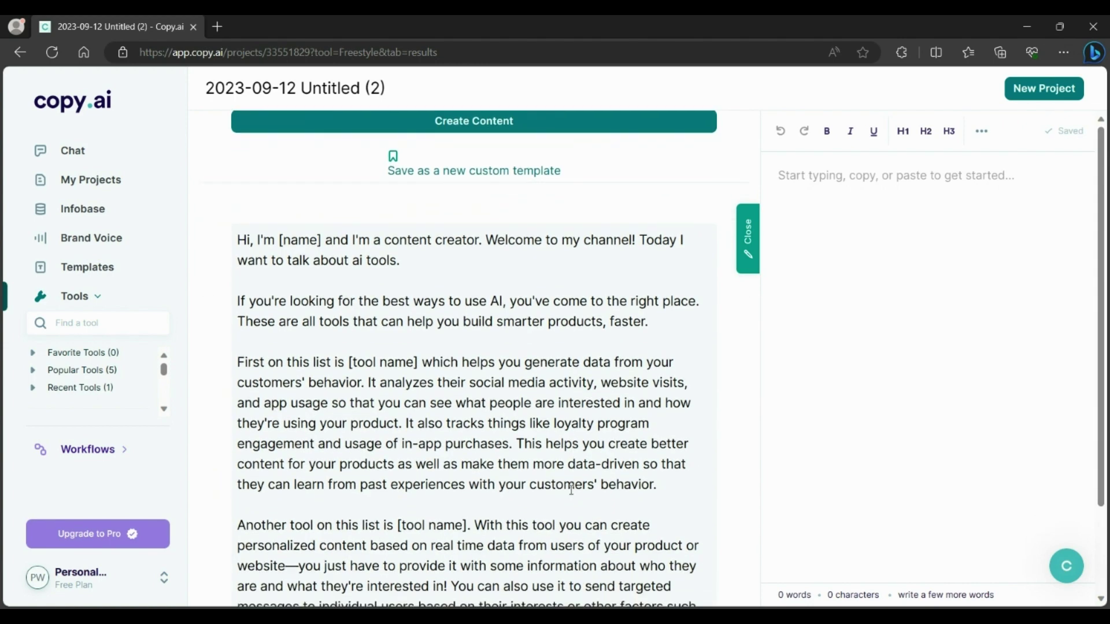
scroll(571, 489, "down", 2)
scroll(447, 384, "up", 2)
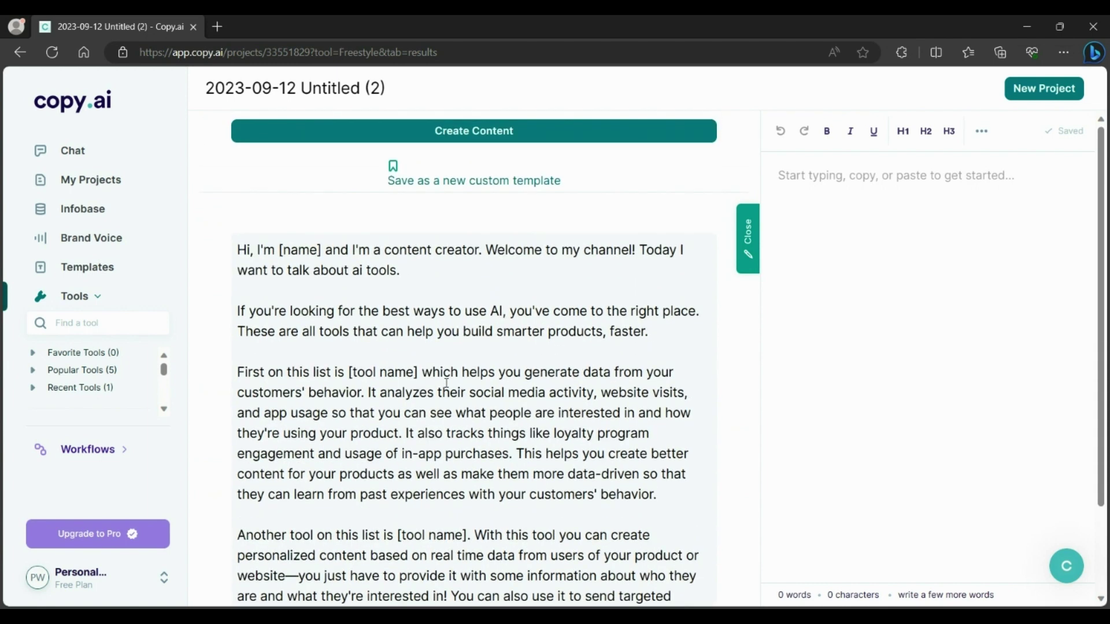
scroll(447, 384, "down", 2)
scroll(446, 384, "up", 2)
scroll(462, 412, "down", 20)
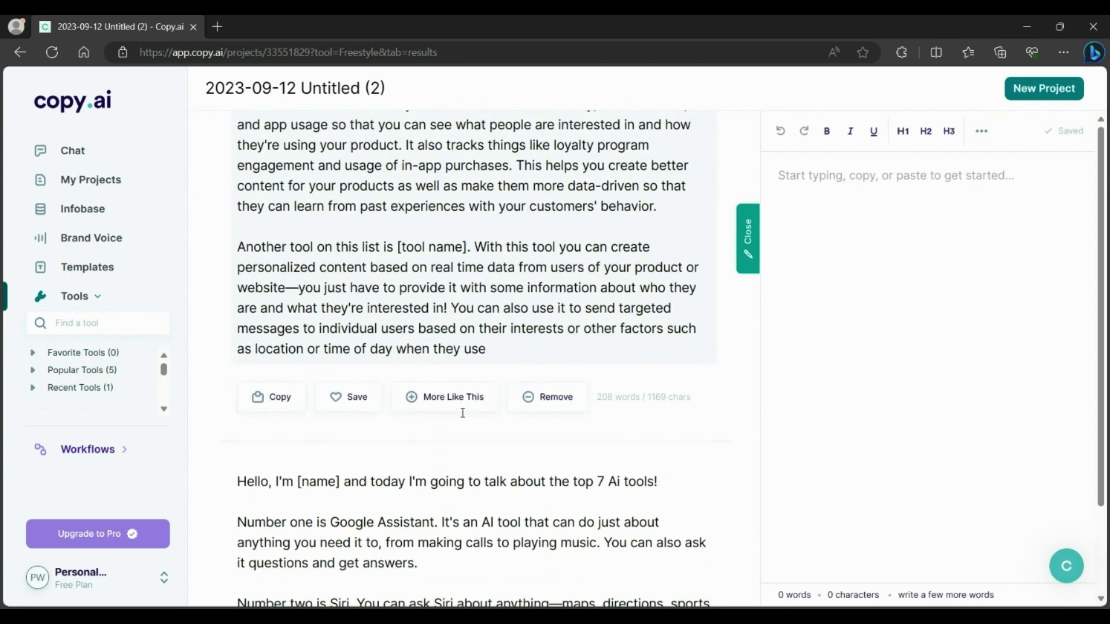
scroll(464, 418, "down", 20)
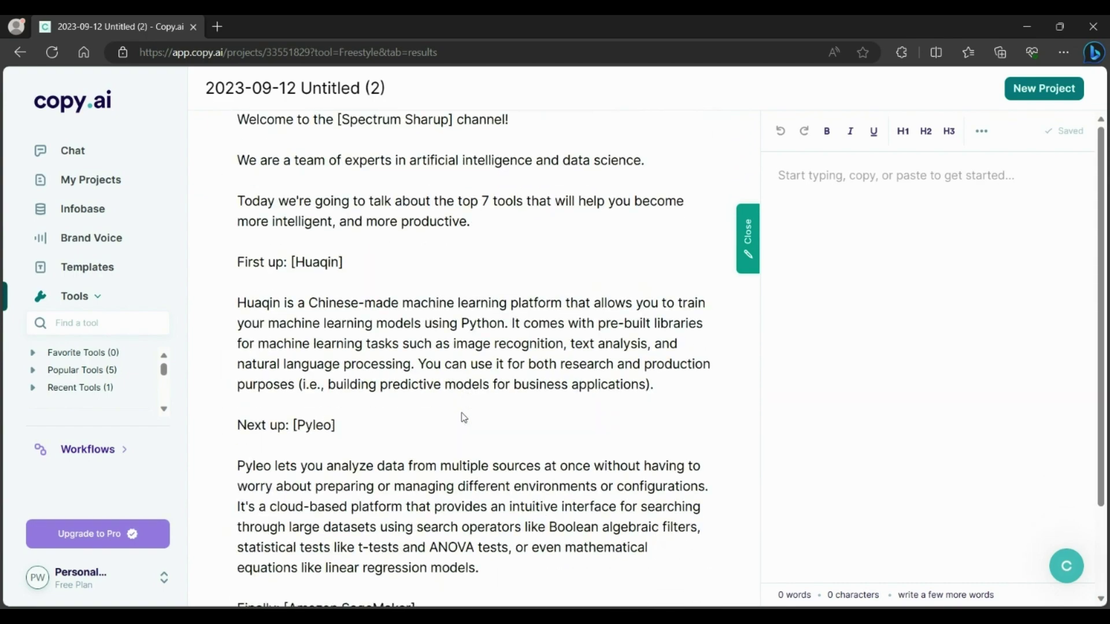
scroll(463, 418, "down", 3)
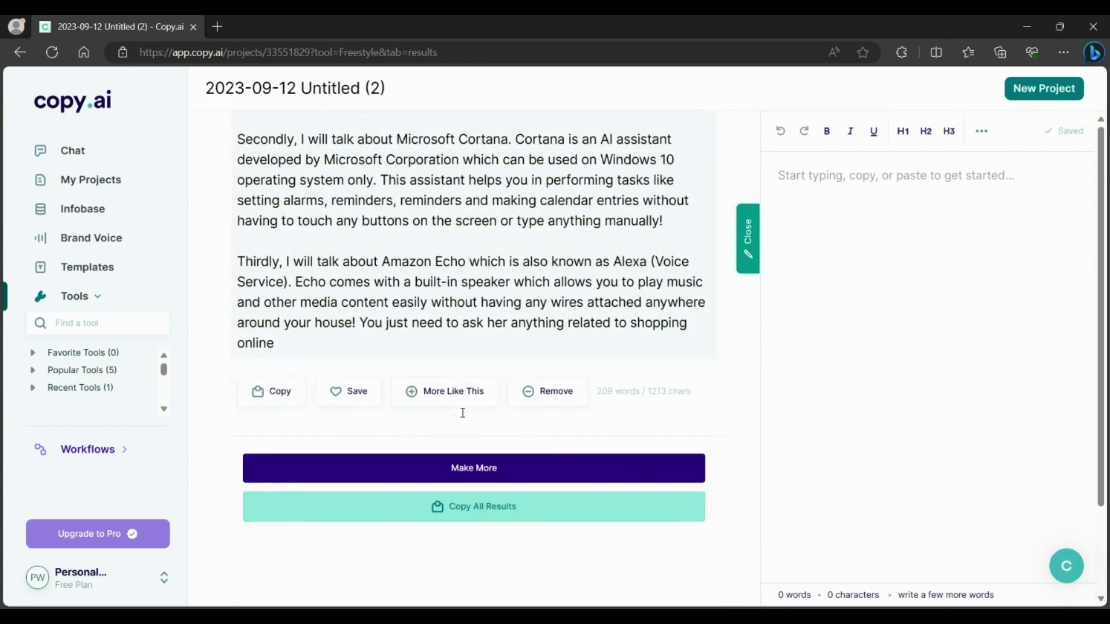
scroll(462, 414, "up", 15)
scroll(463, 414, "up", 10)
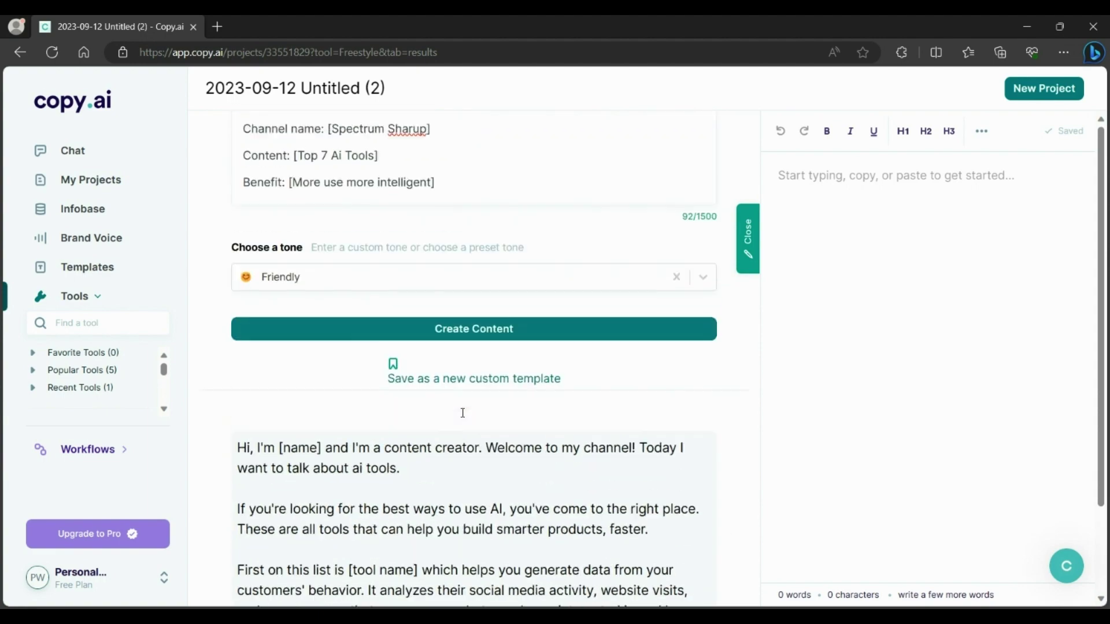